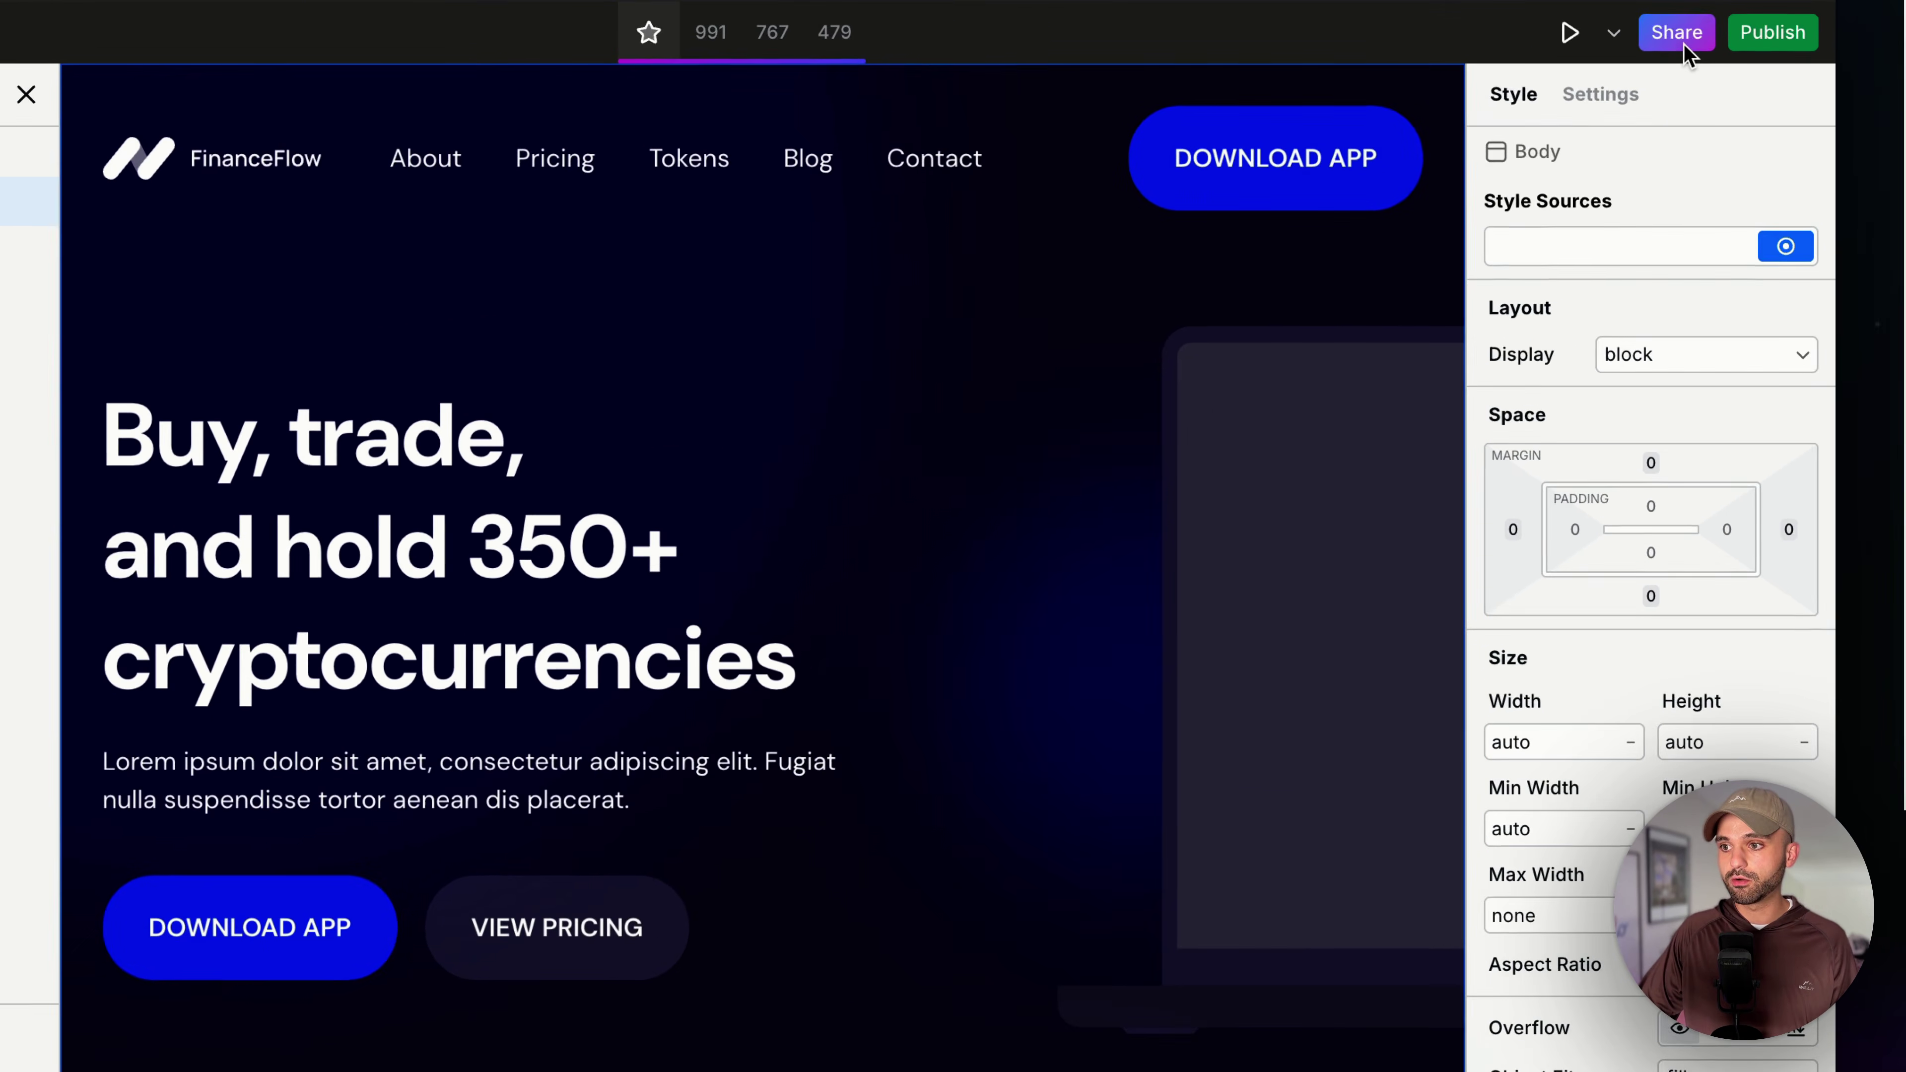
Step: Create an additional share link with Content permission and Can publish enabled
left_click(1704, 30)
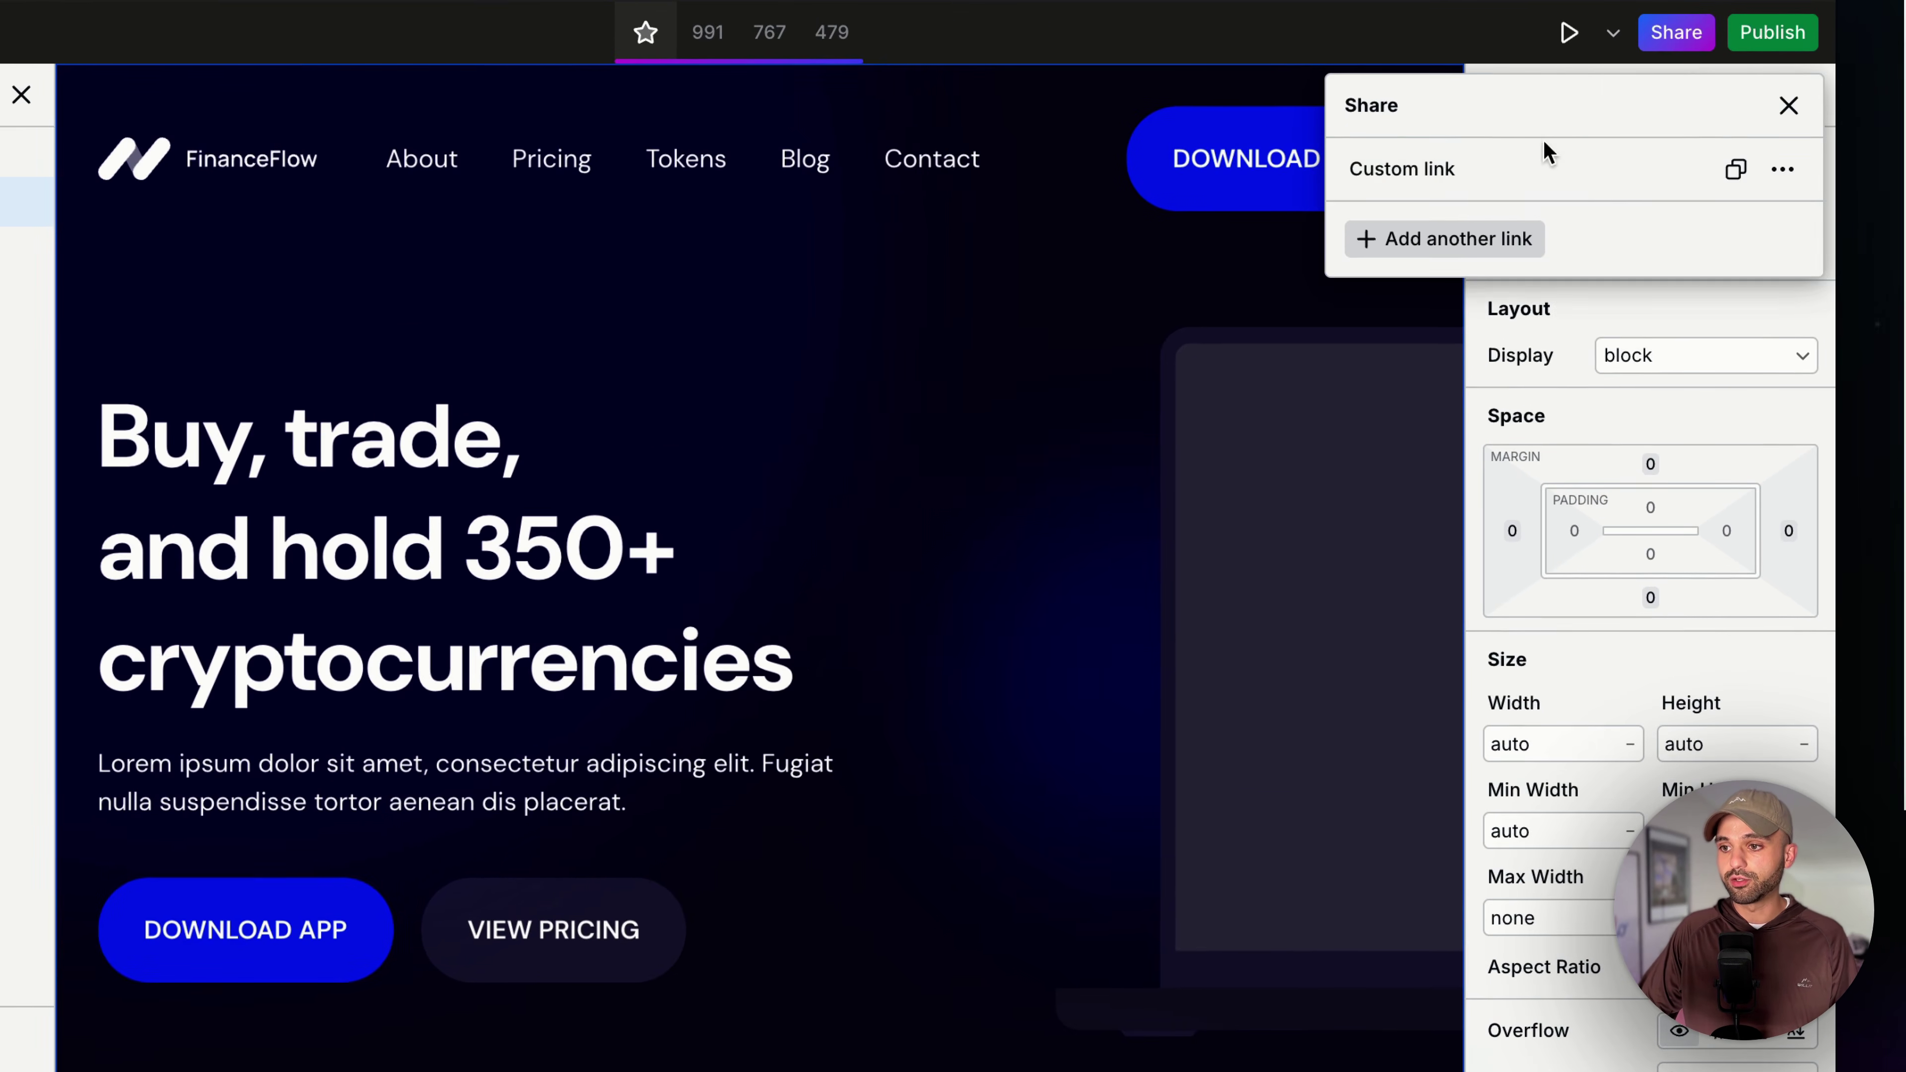
left_click(1500, 229)
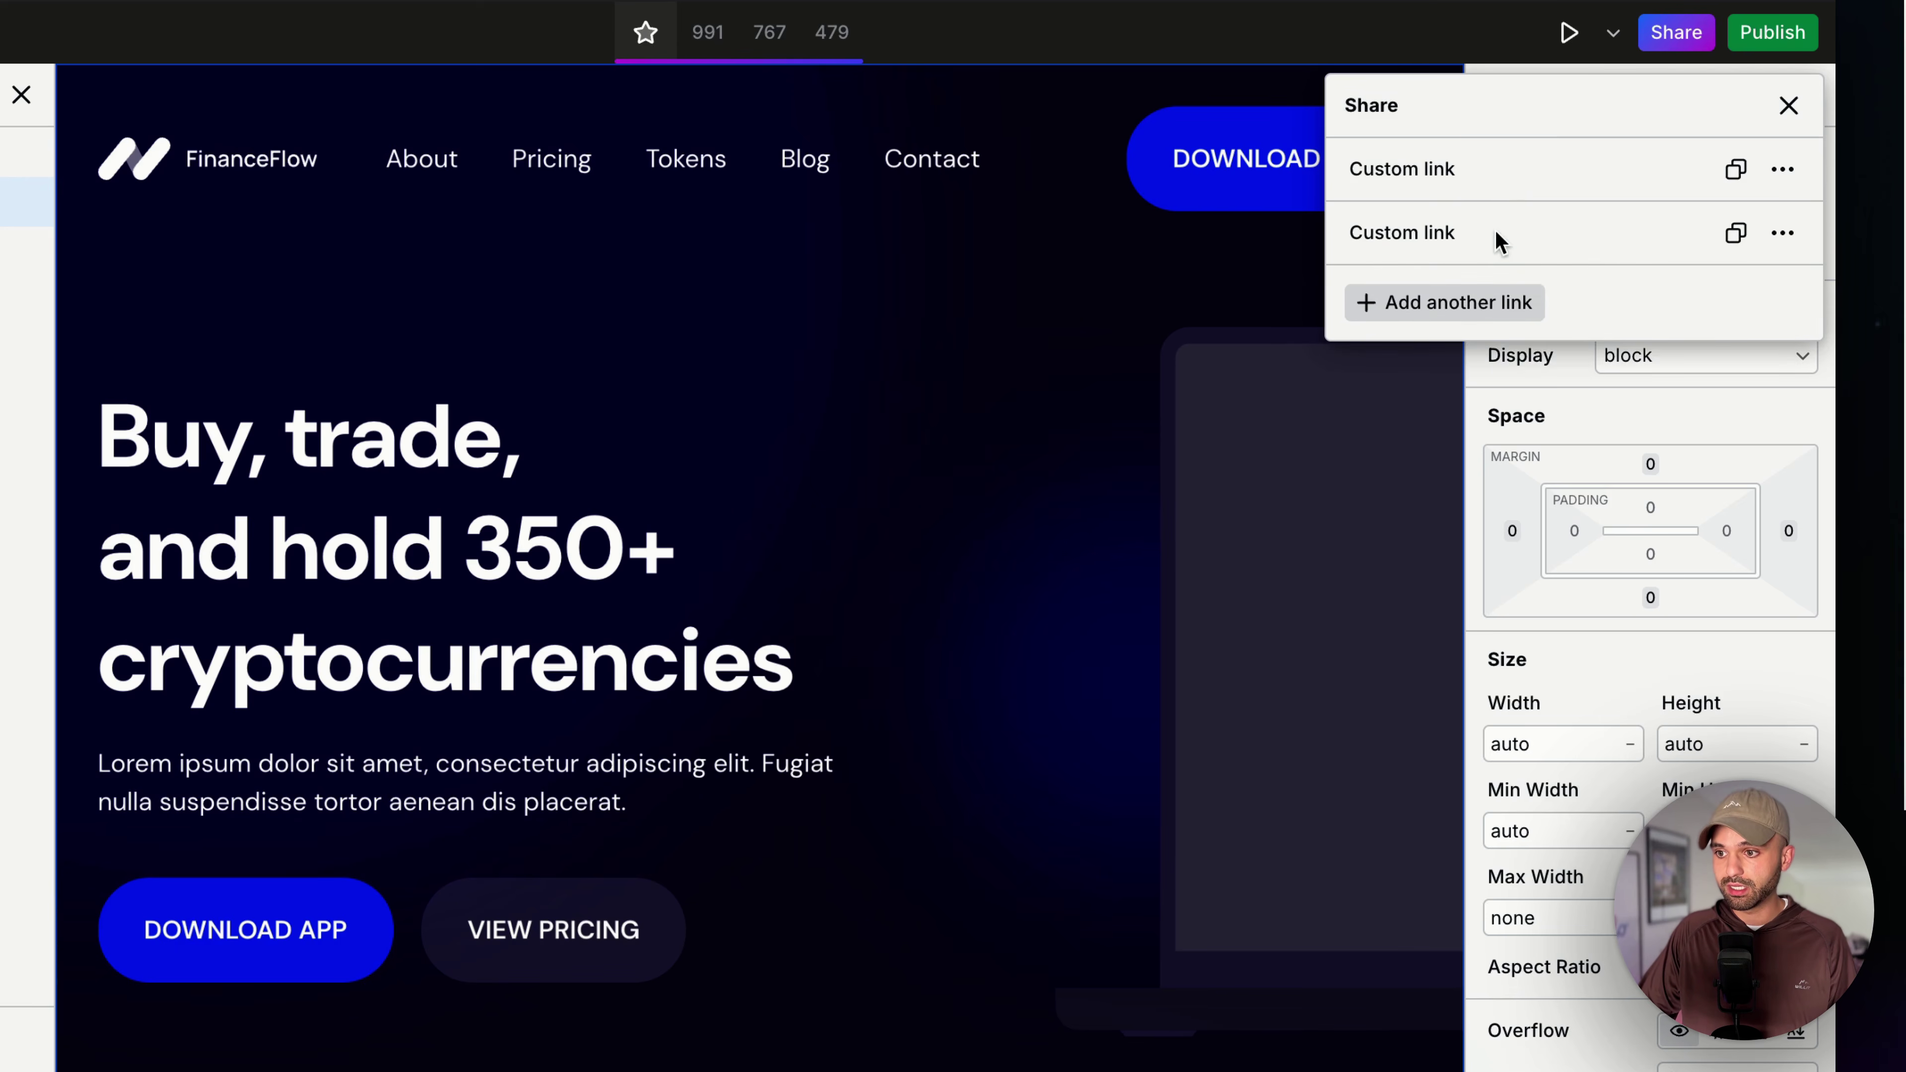
left_click(1782, 234)
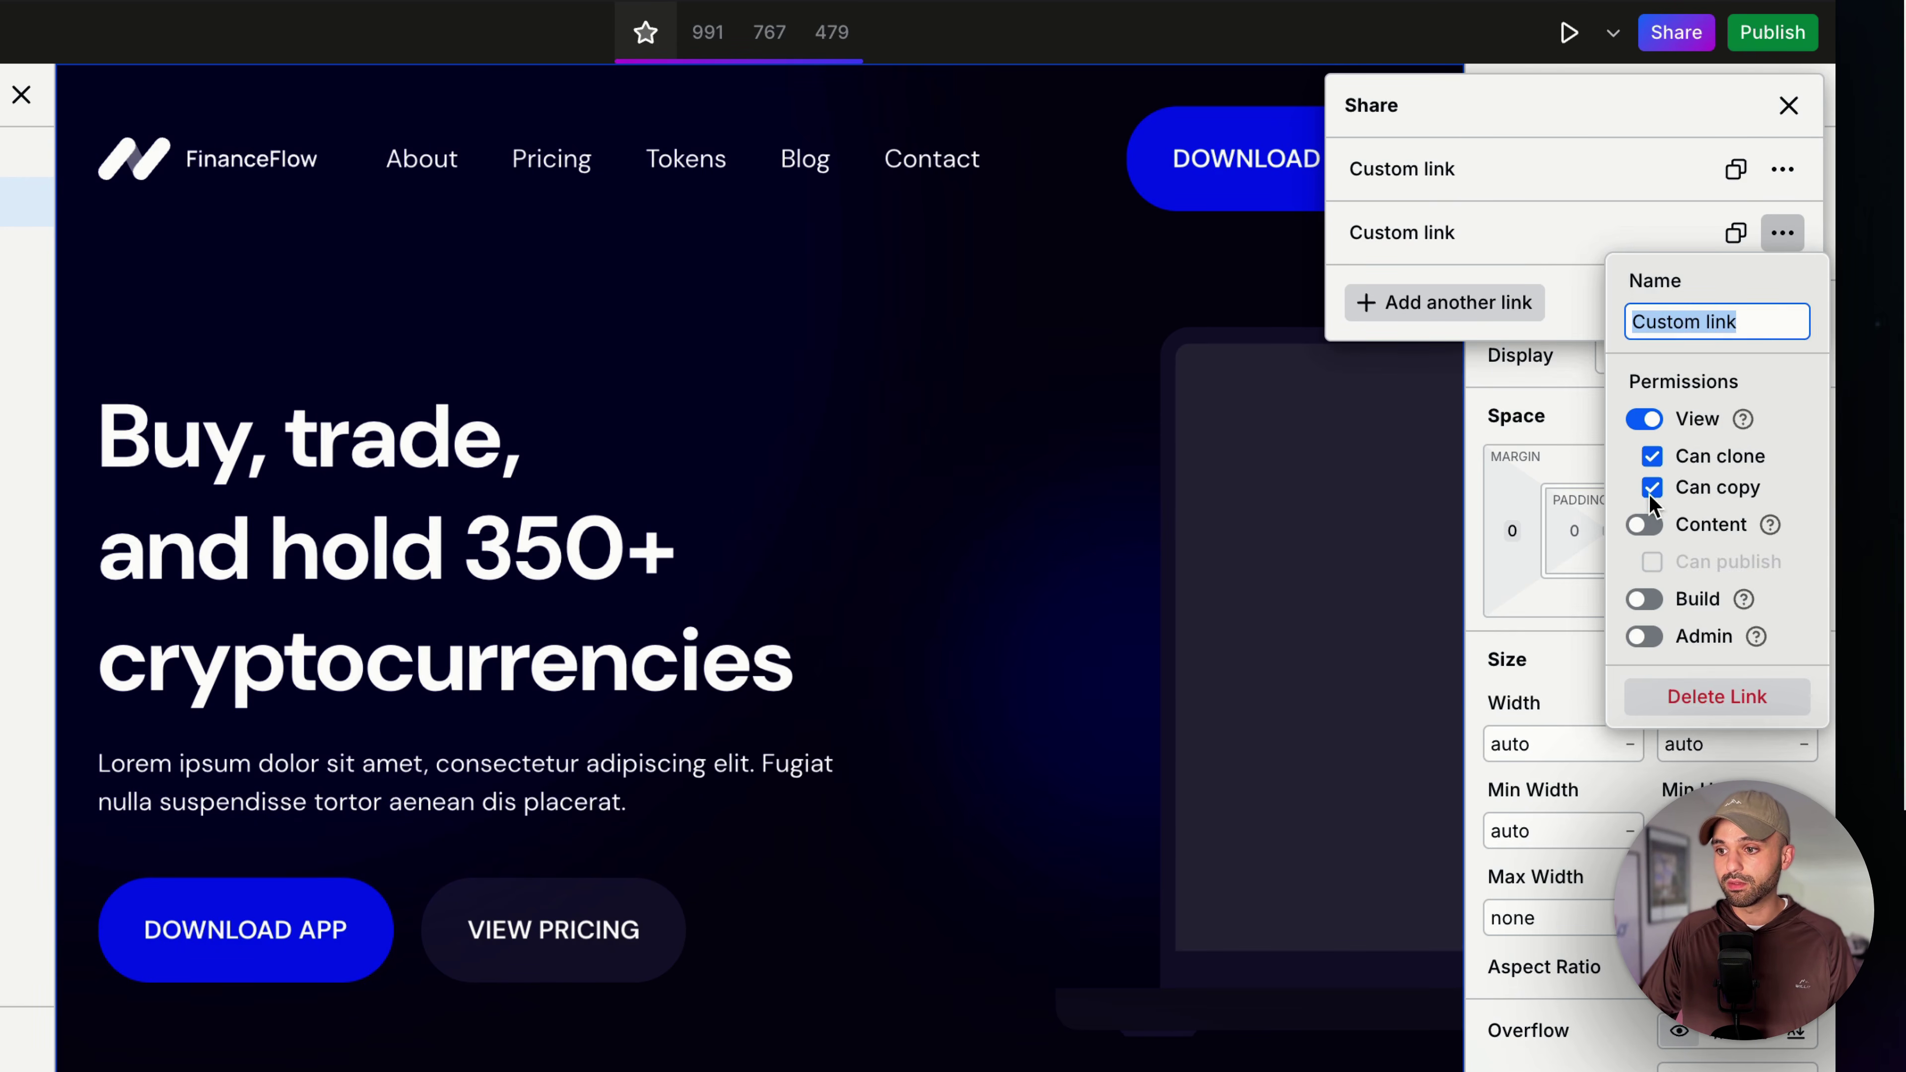
left_click(1644, 524)
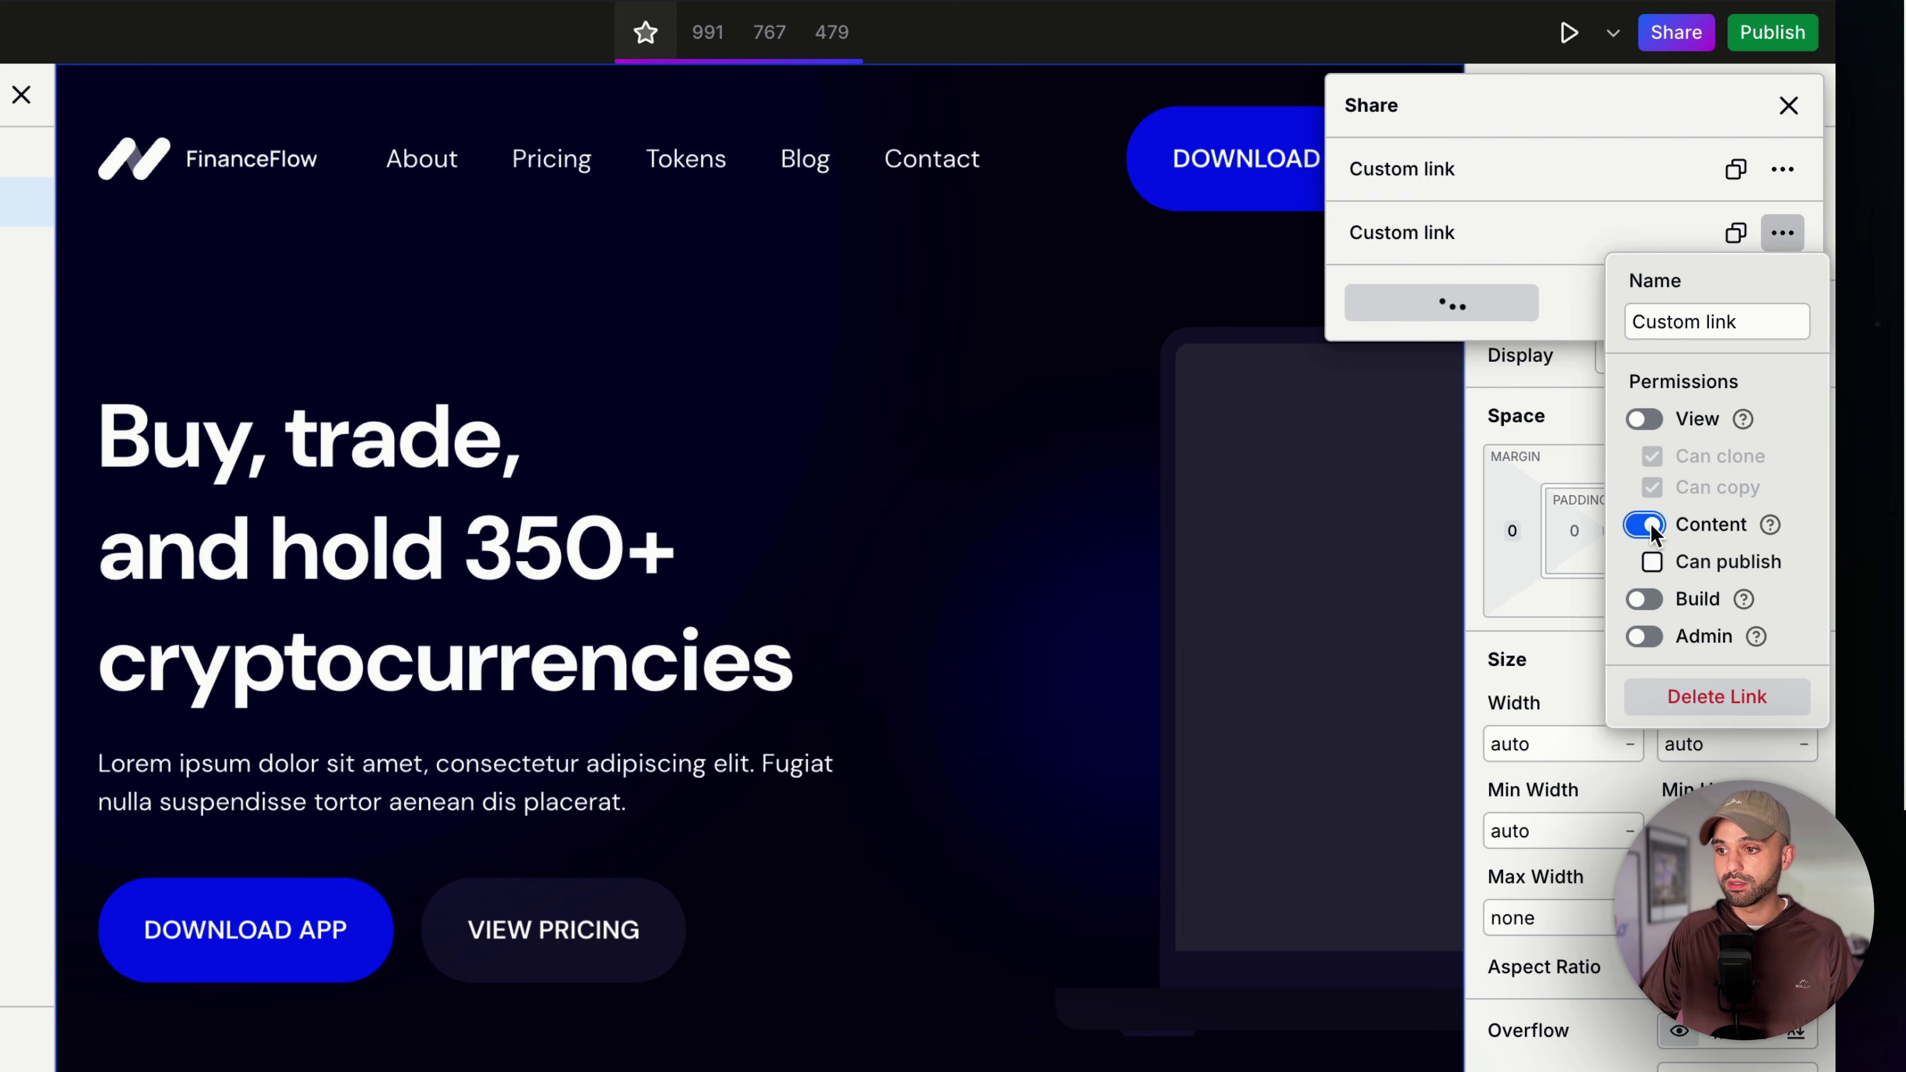
left_click(1652, 563)
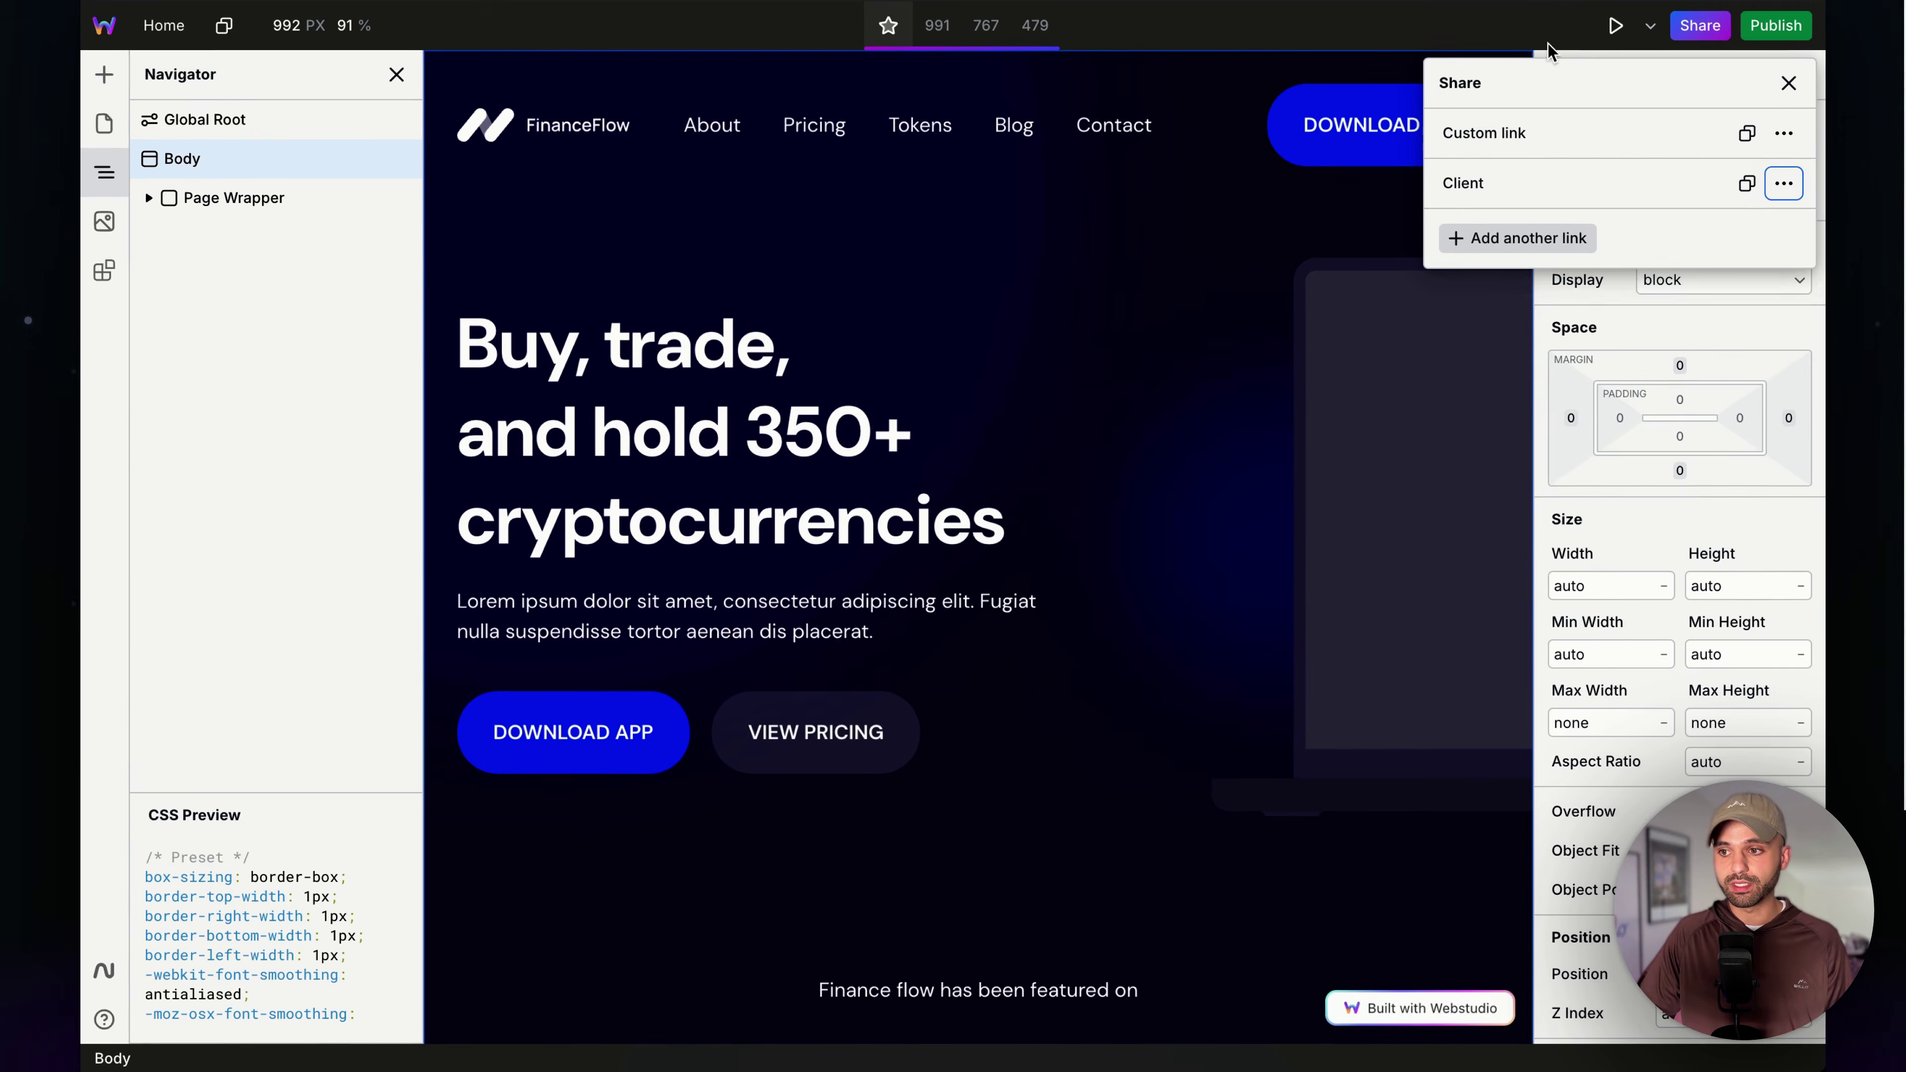
Step: Close the sharing options and switch the FinanceFlow editor from Design to Content mode
left_click(1549, 51)
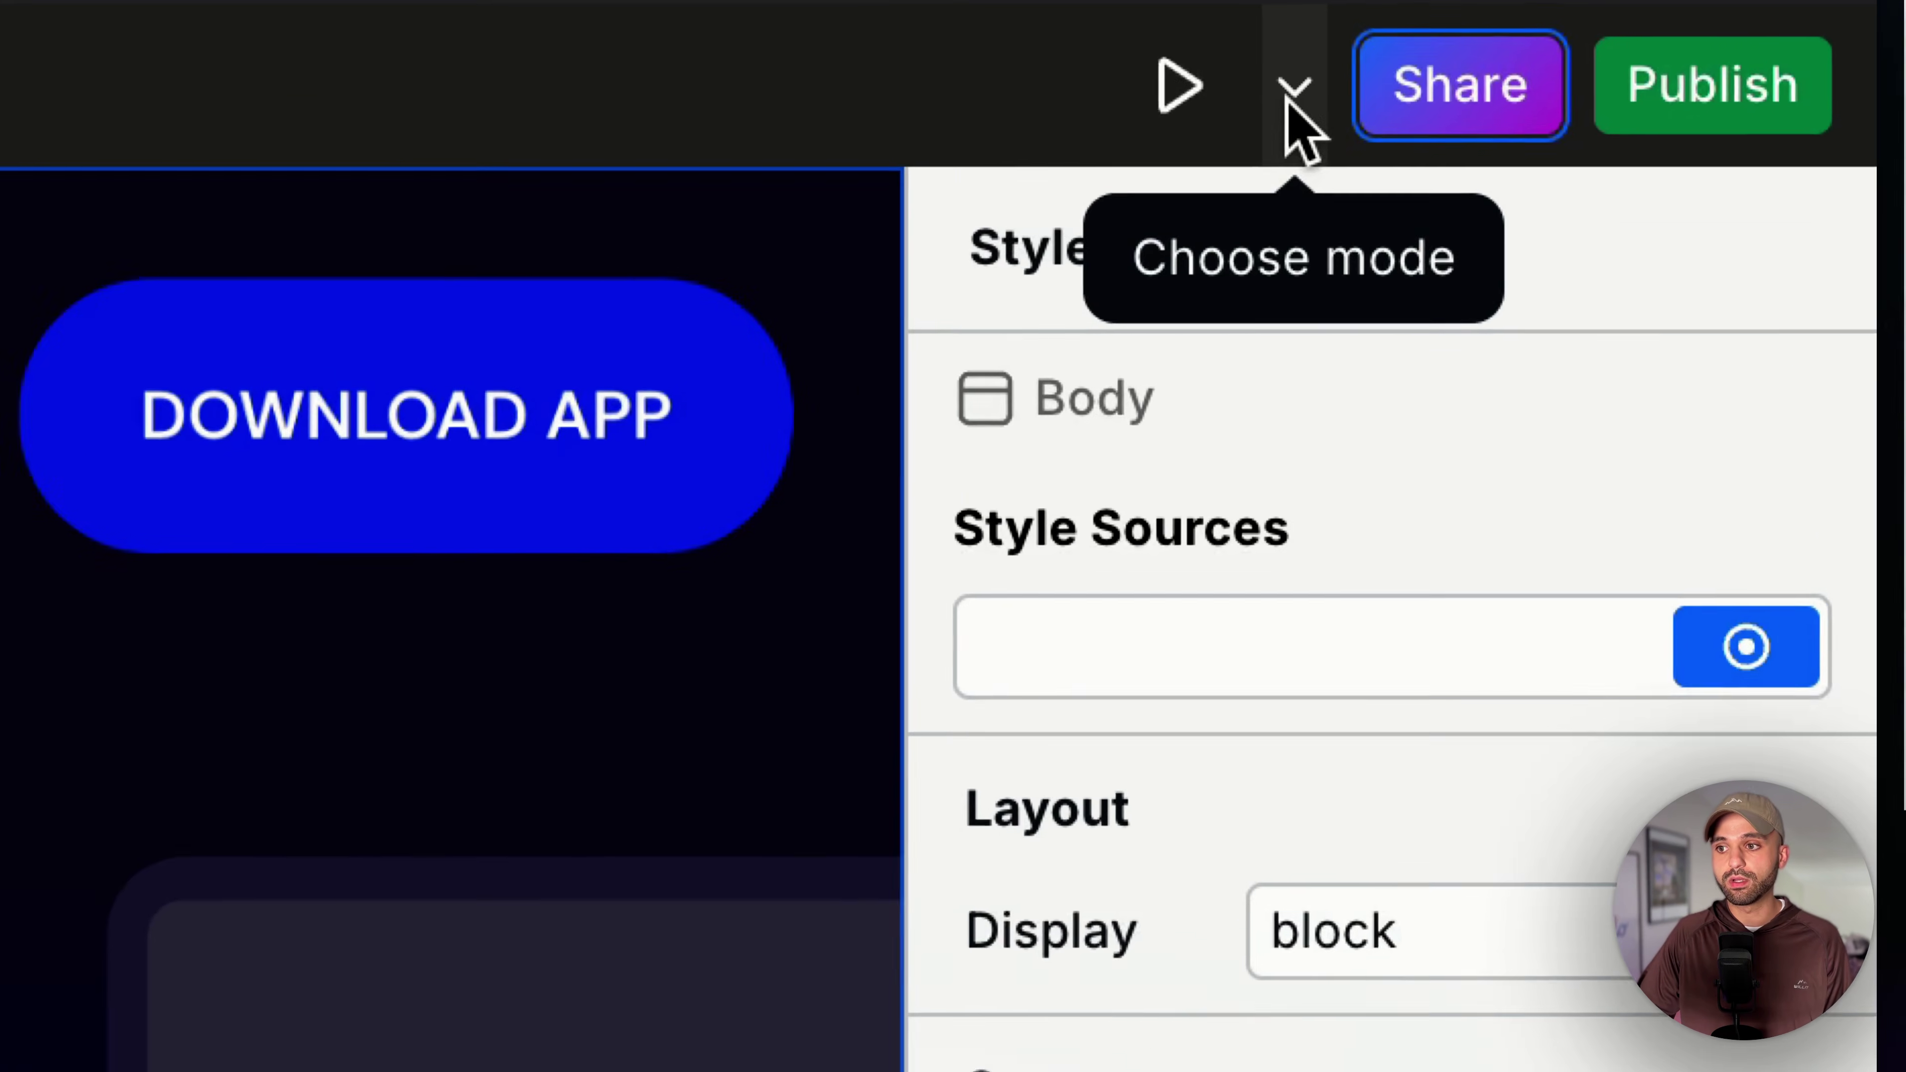
left_click(1289, 96)
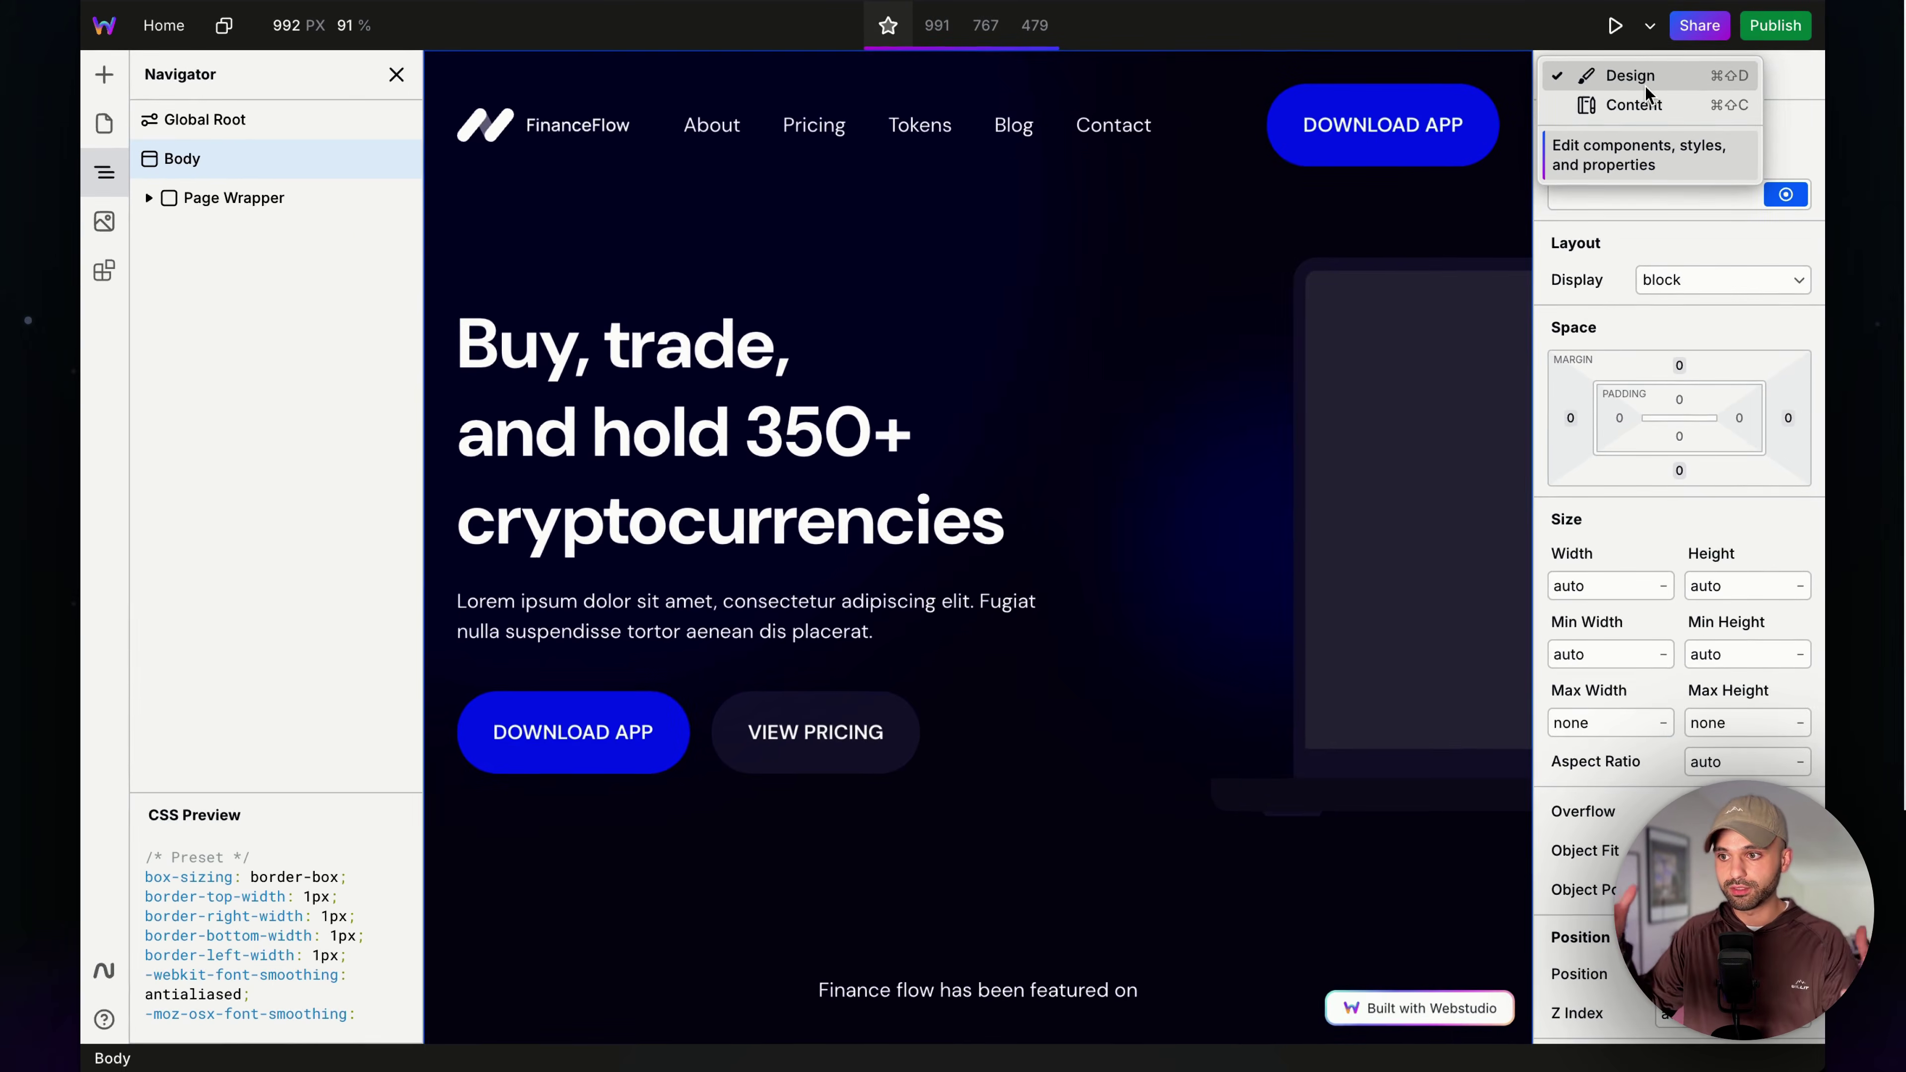
left_click(1640, 105)
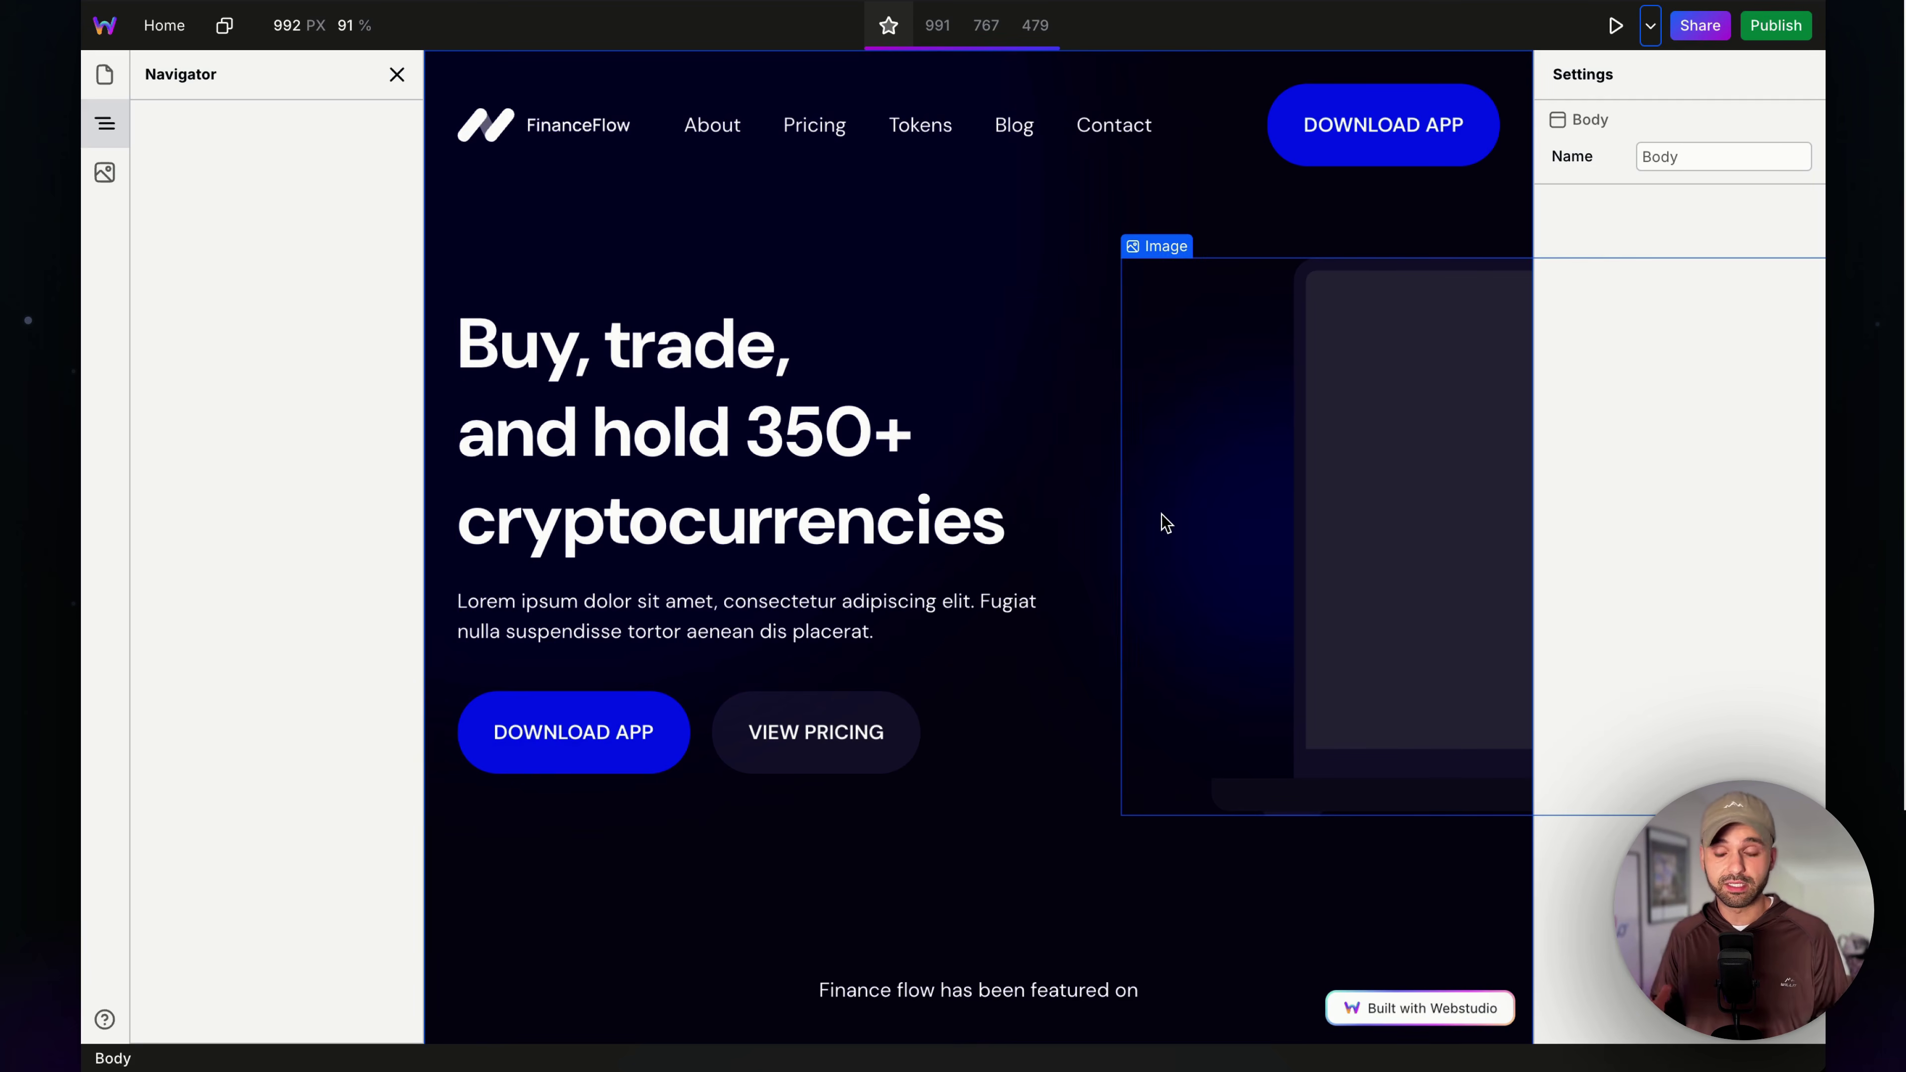
Step: Change the hero heading number from 350+ to 370+ cryptocurrencies
scroll(766, 481, "down", 2)
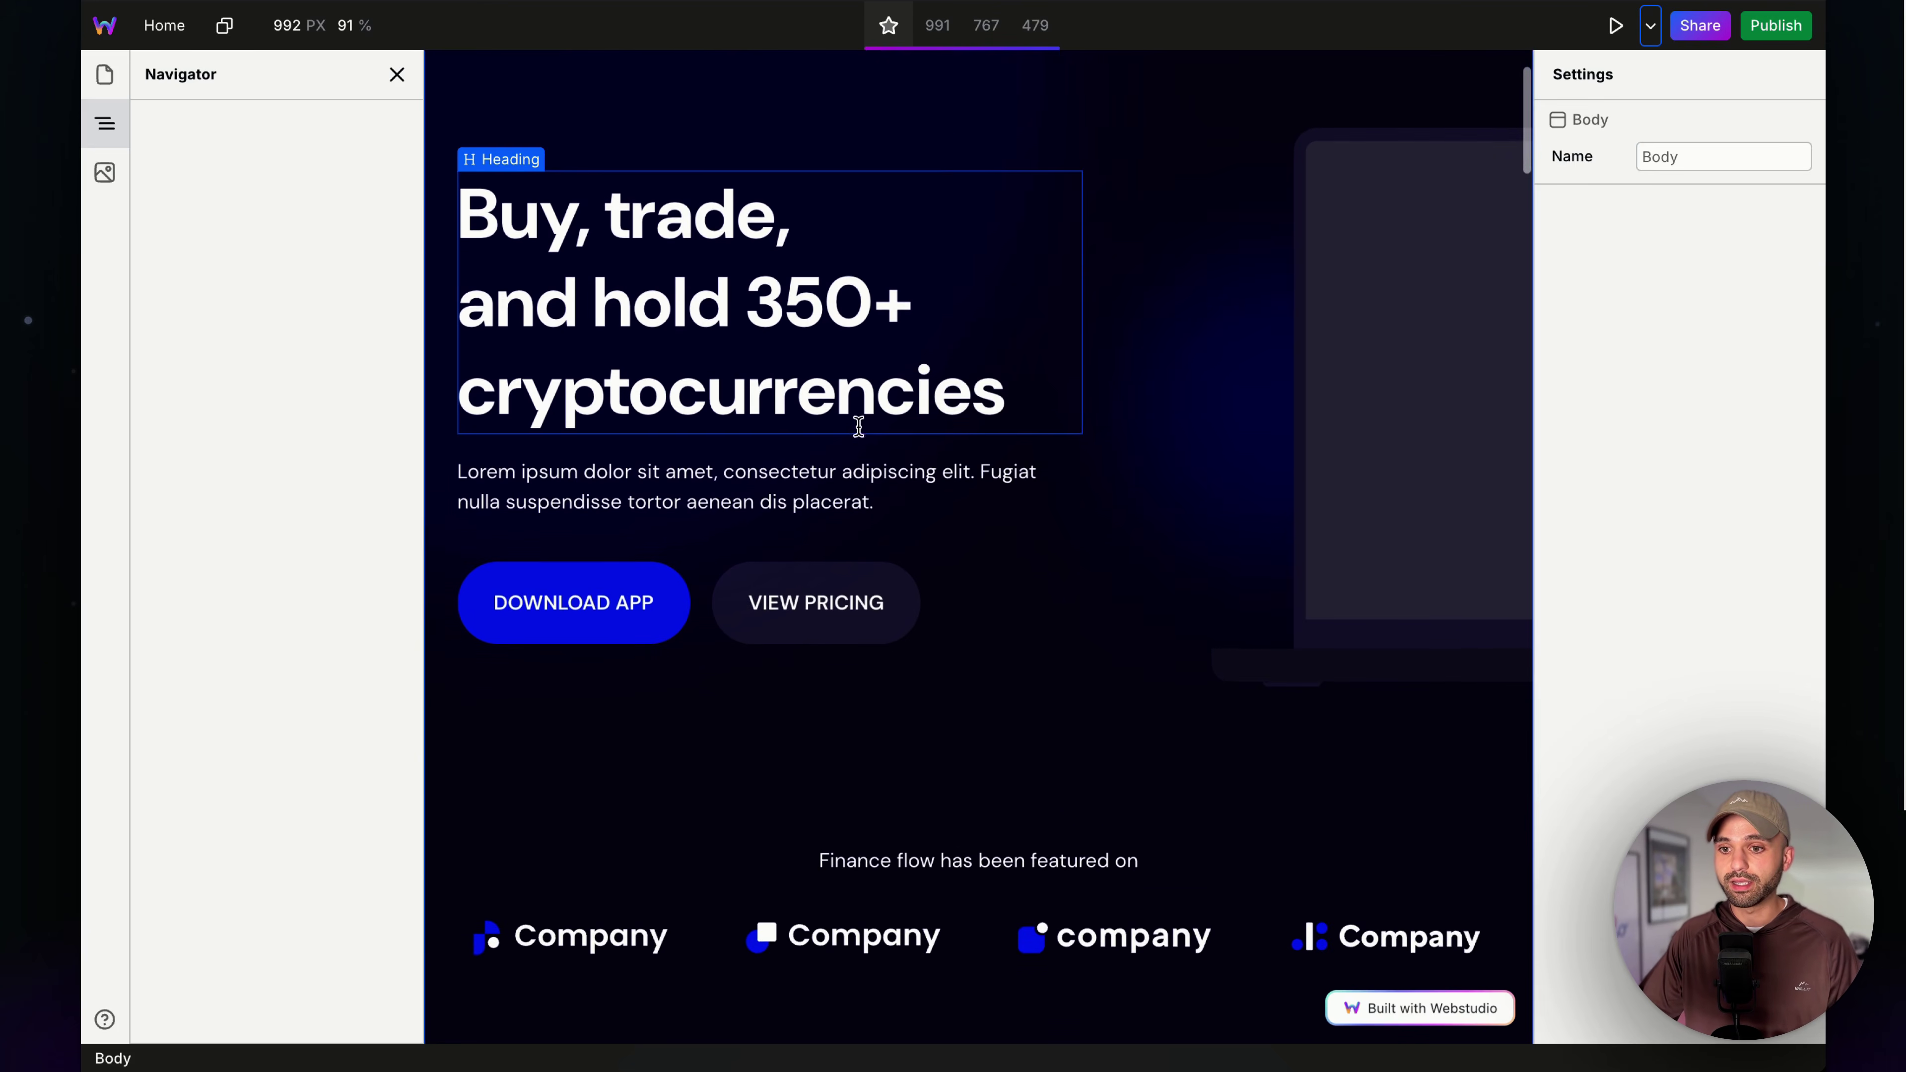
double_click(854, 406)
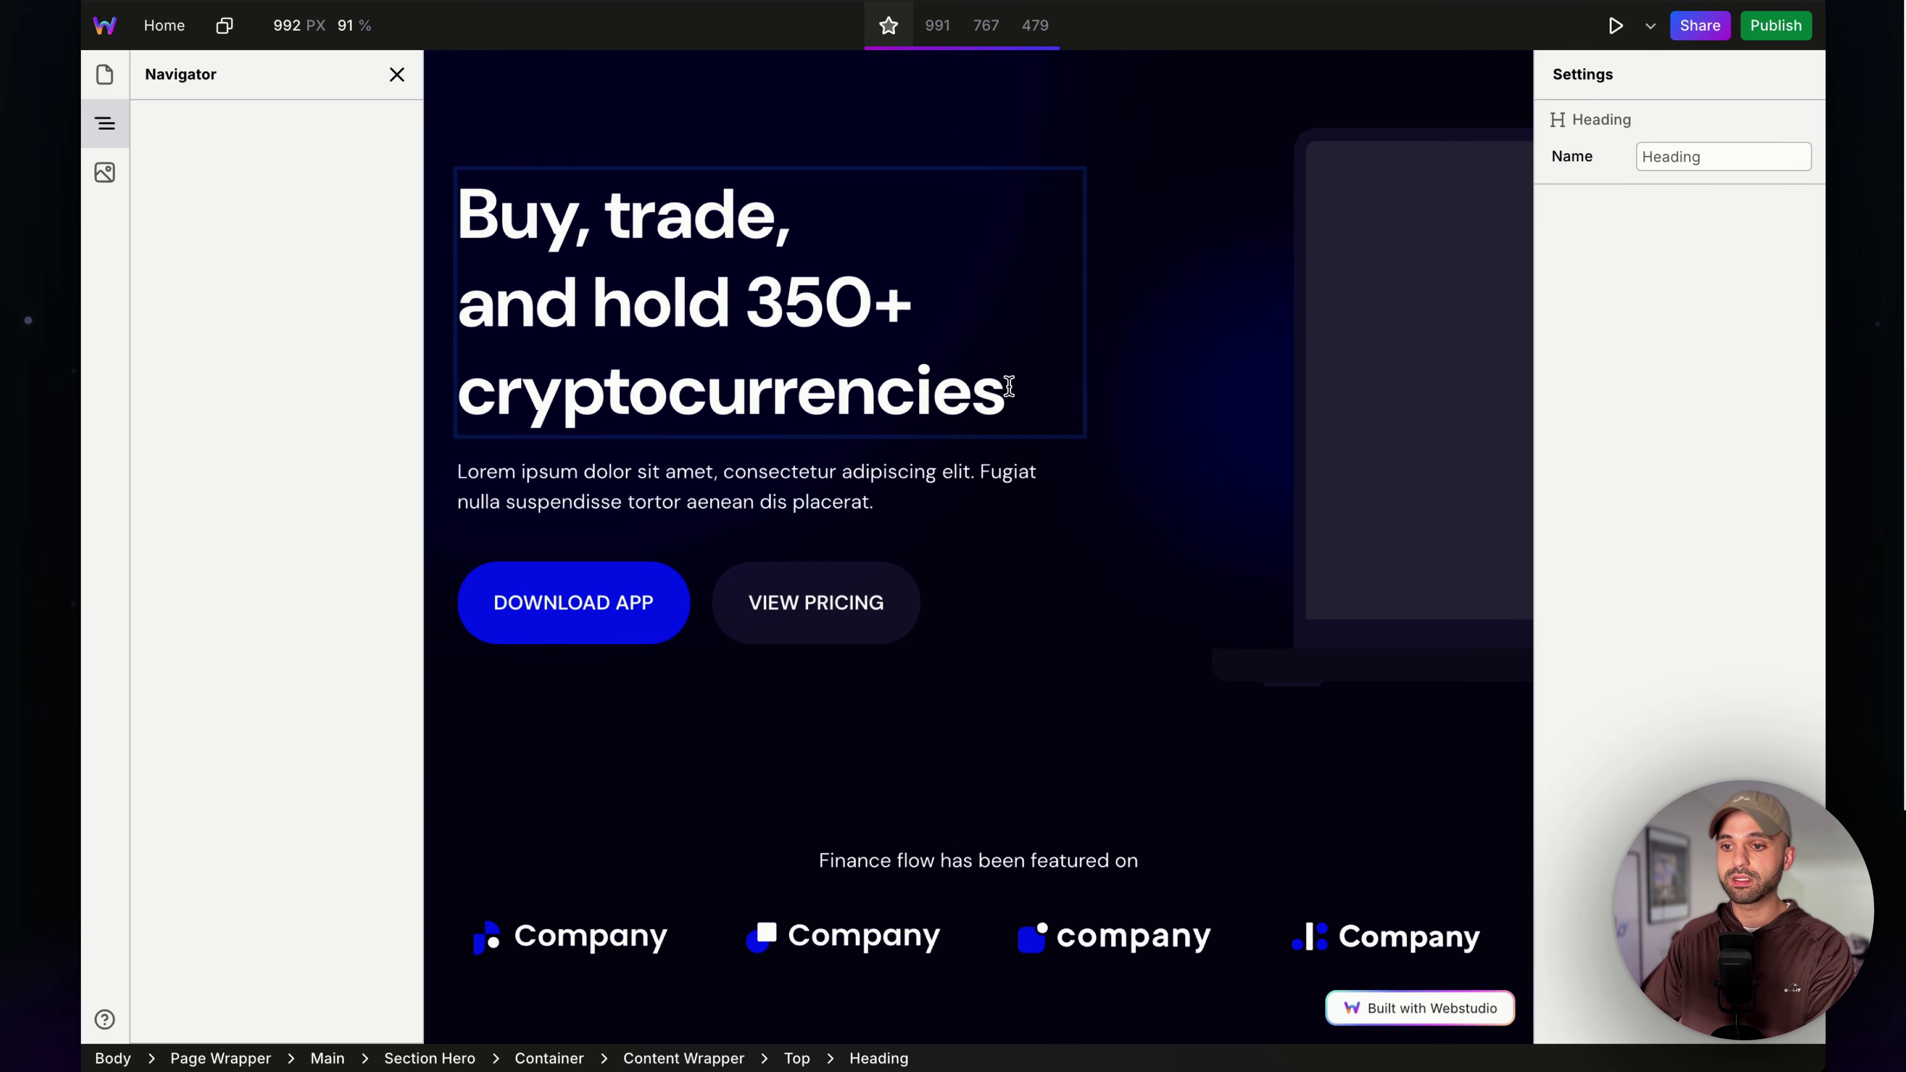
left_click(823, 301)
key("BackSpace")
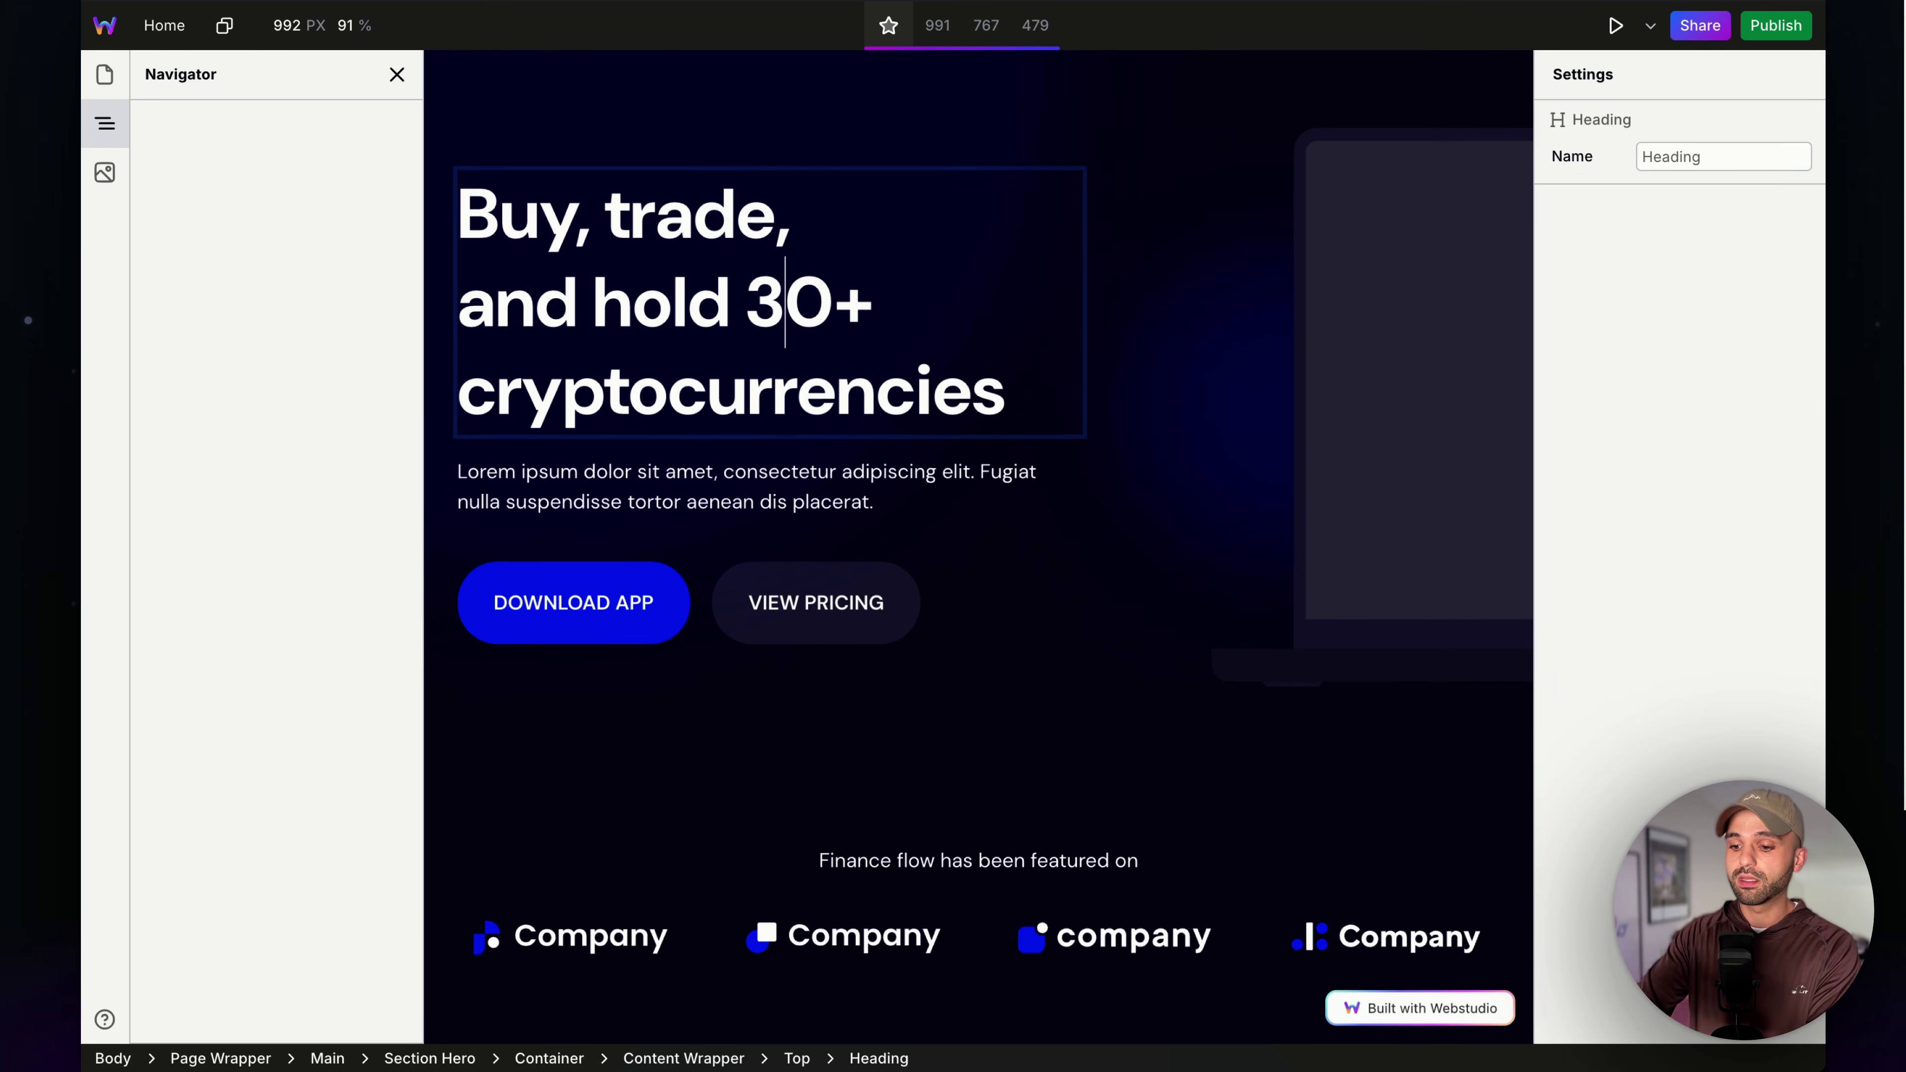
type("7")
Step: Edit the paragraph under the heading, typing 'asdfsd' into it
left_click(851, 472)
double_click(917, 501)
type("asdfsd")
Step: Select the app card's phone image, browse the available images, then show the site pages list
scroll(1042, 541, "down", 10)
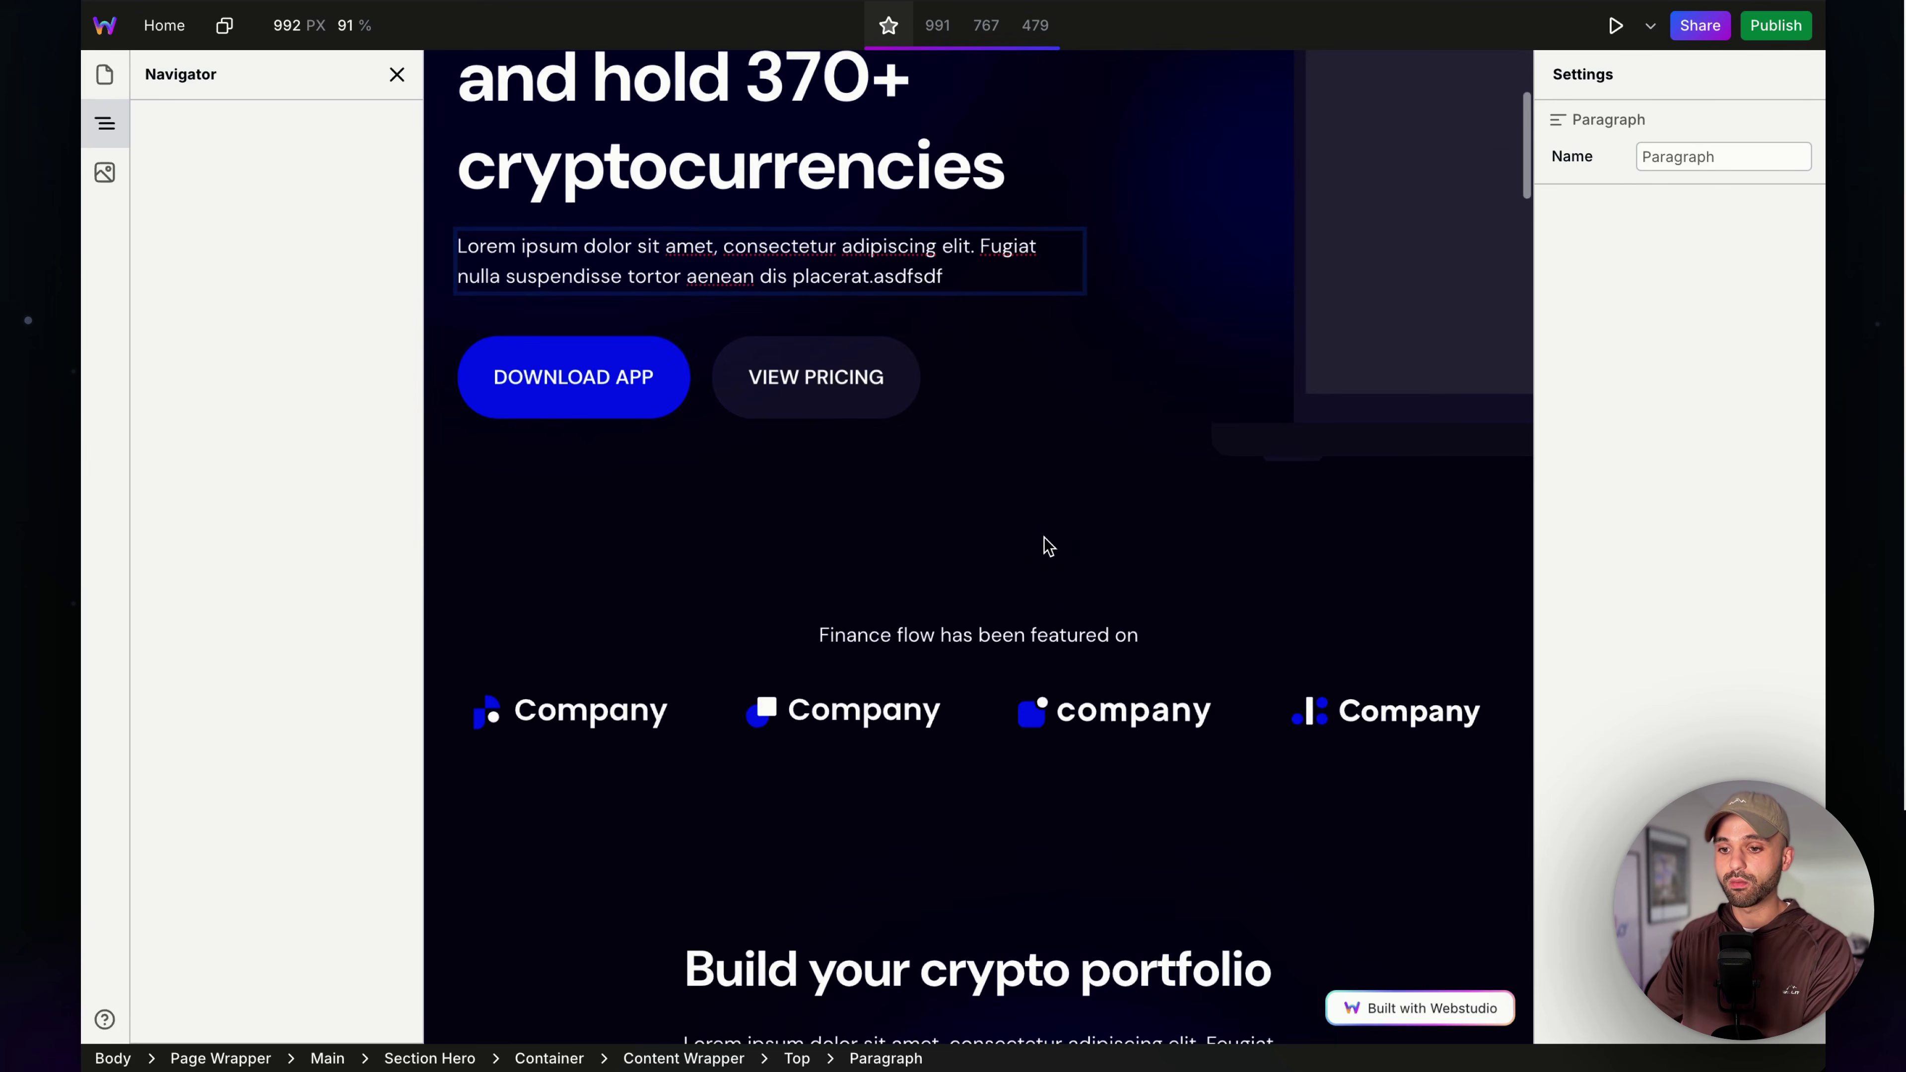
left_click(1032, 658)
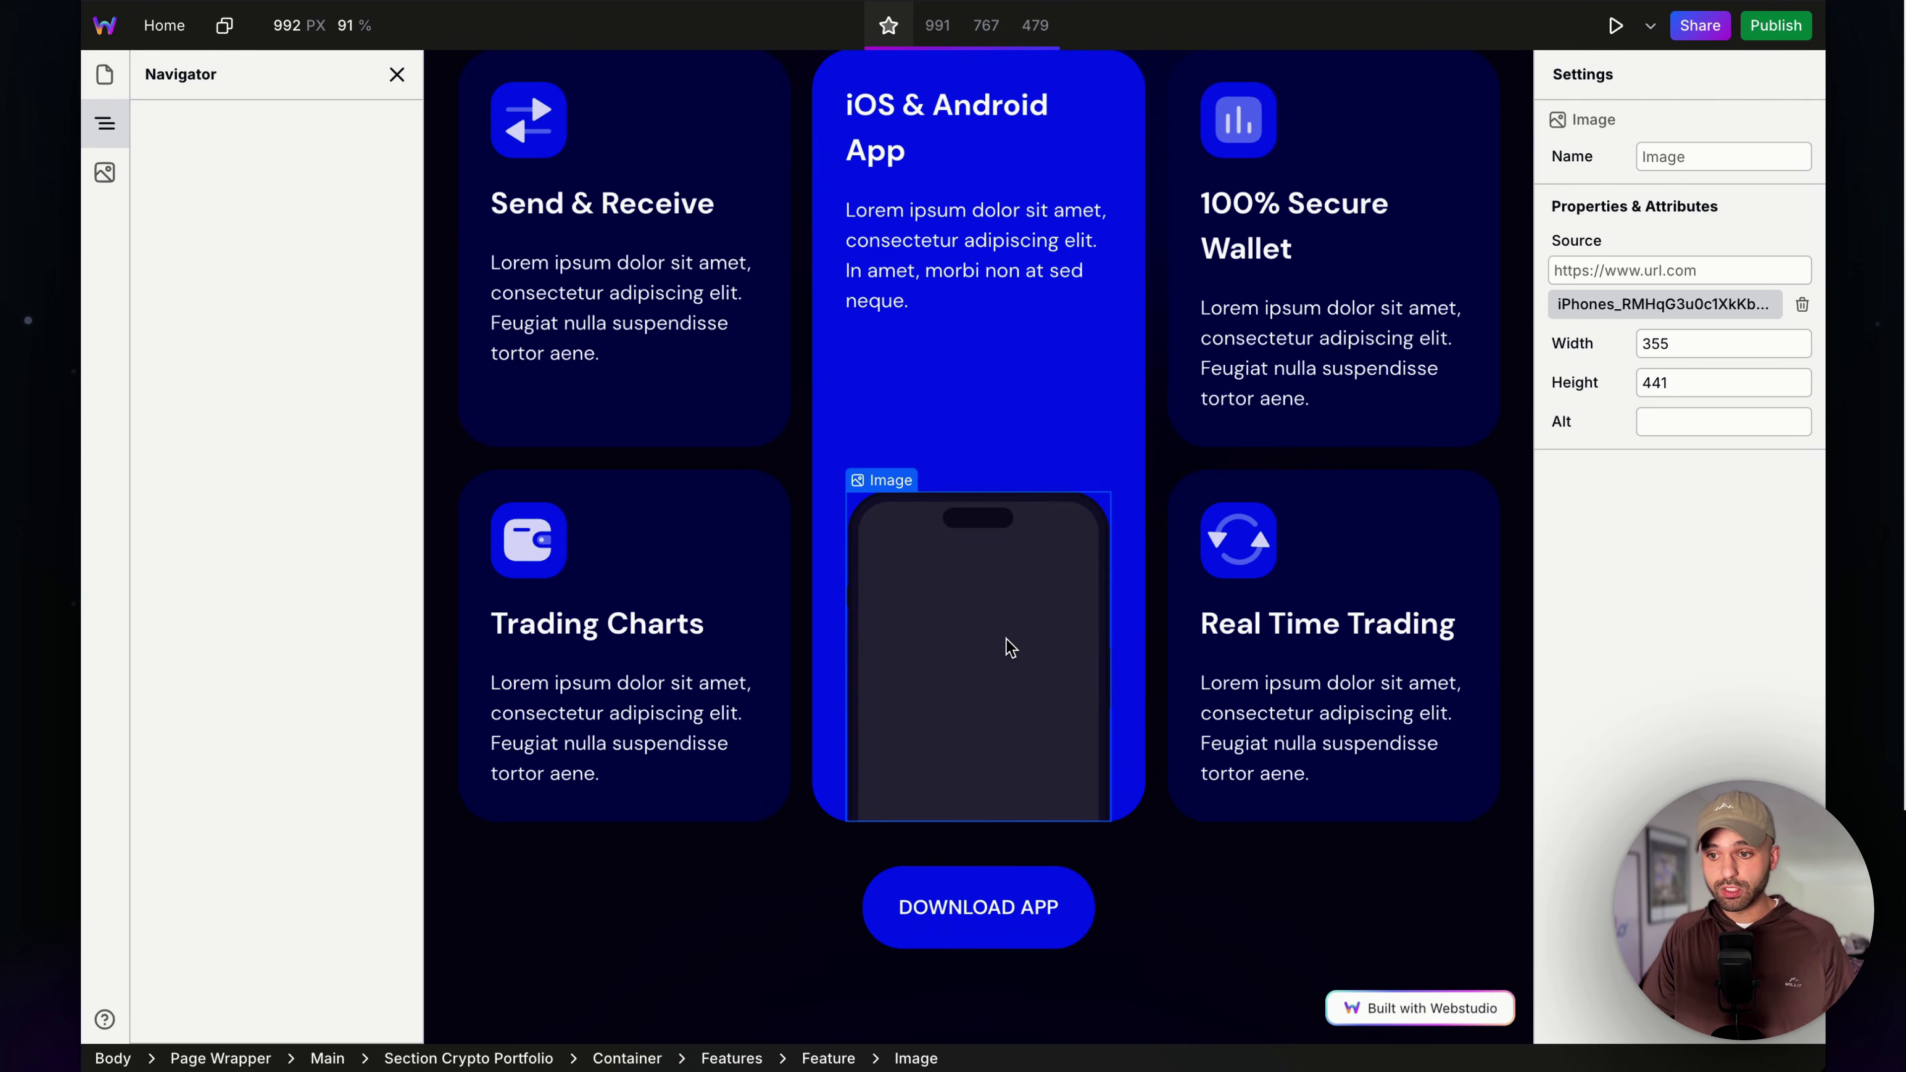
left_click(1595, 319)
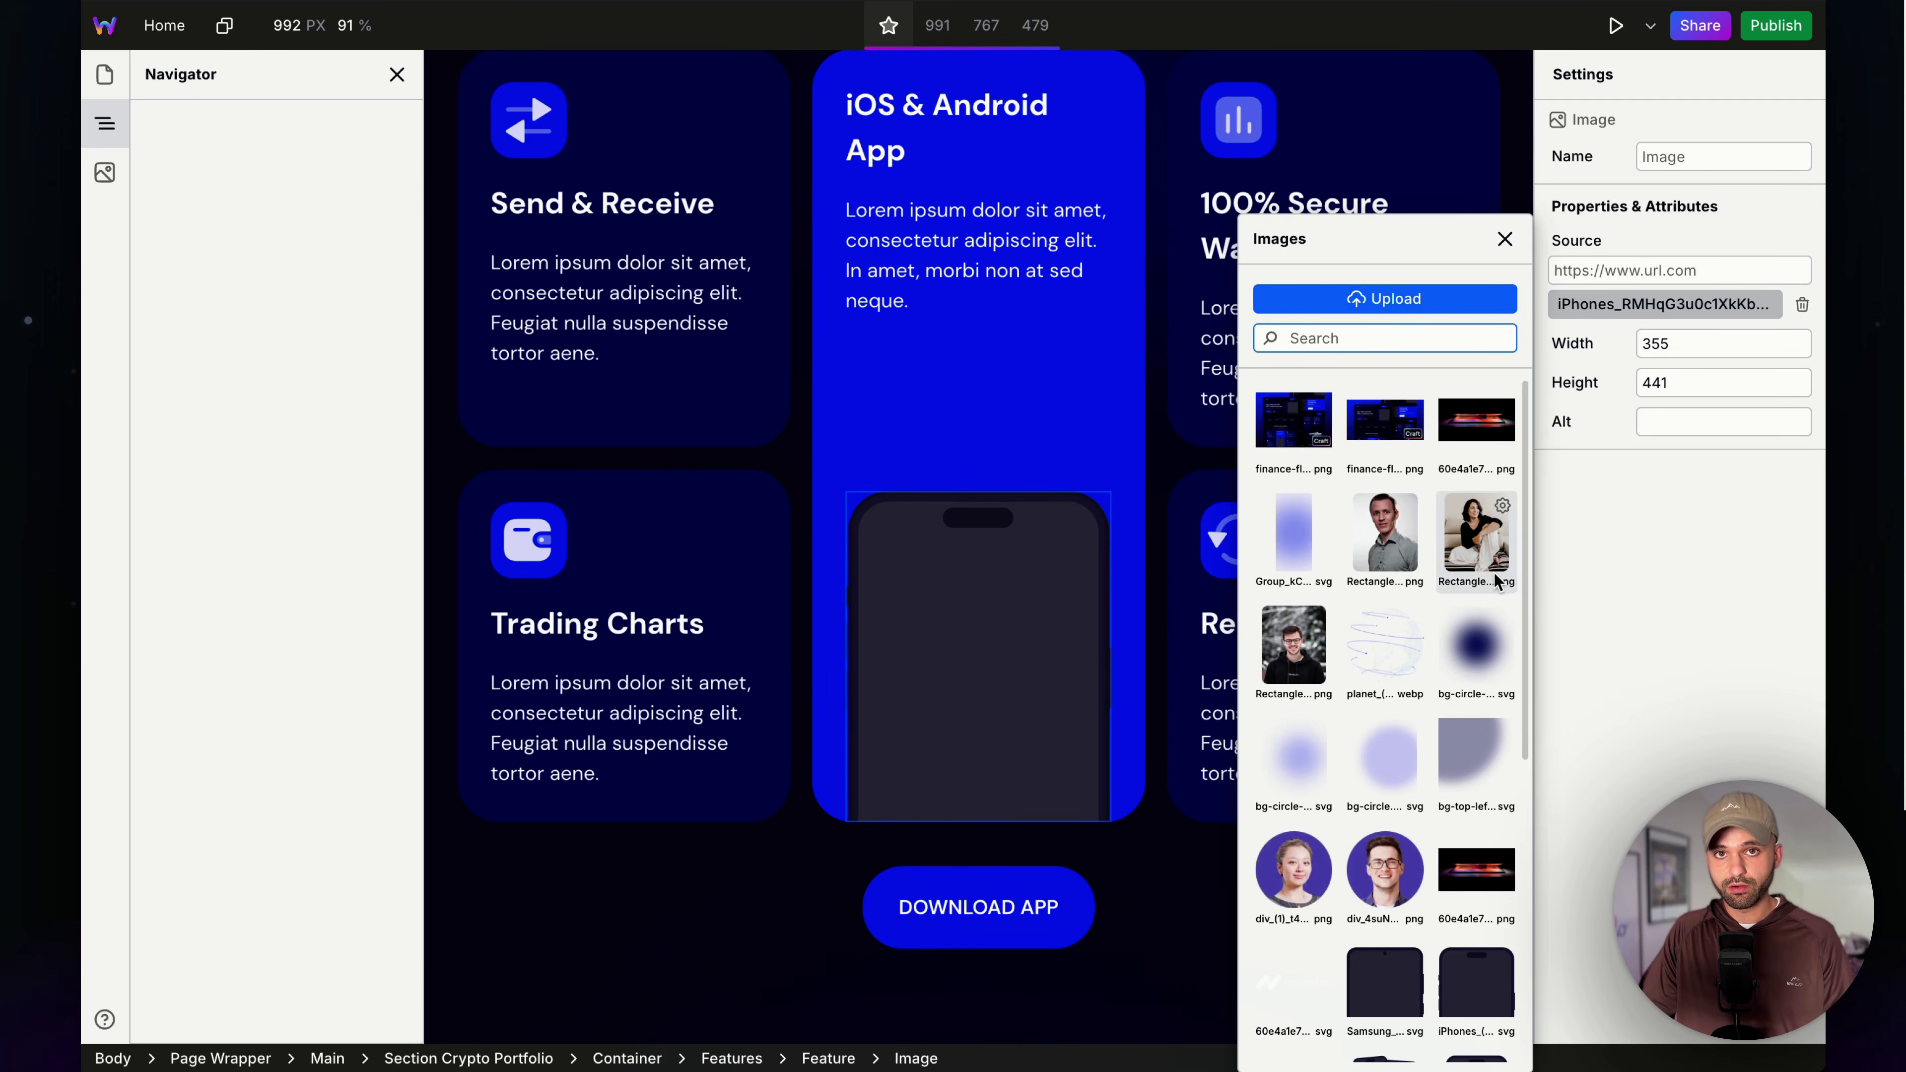
left_click(104, 74)
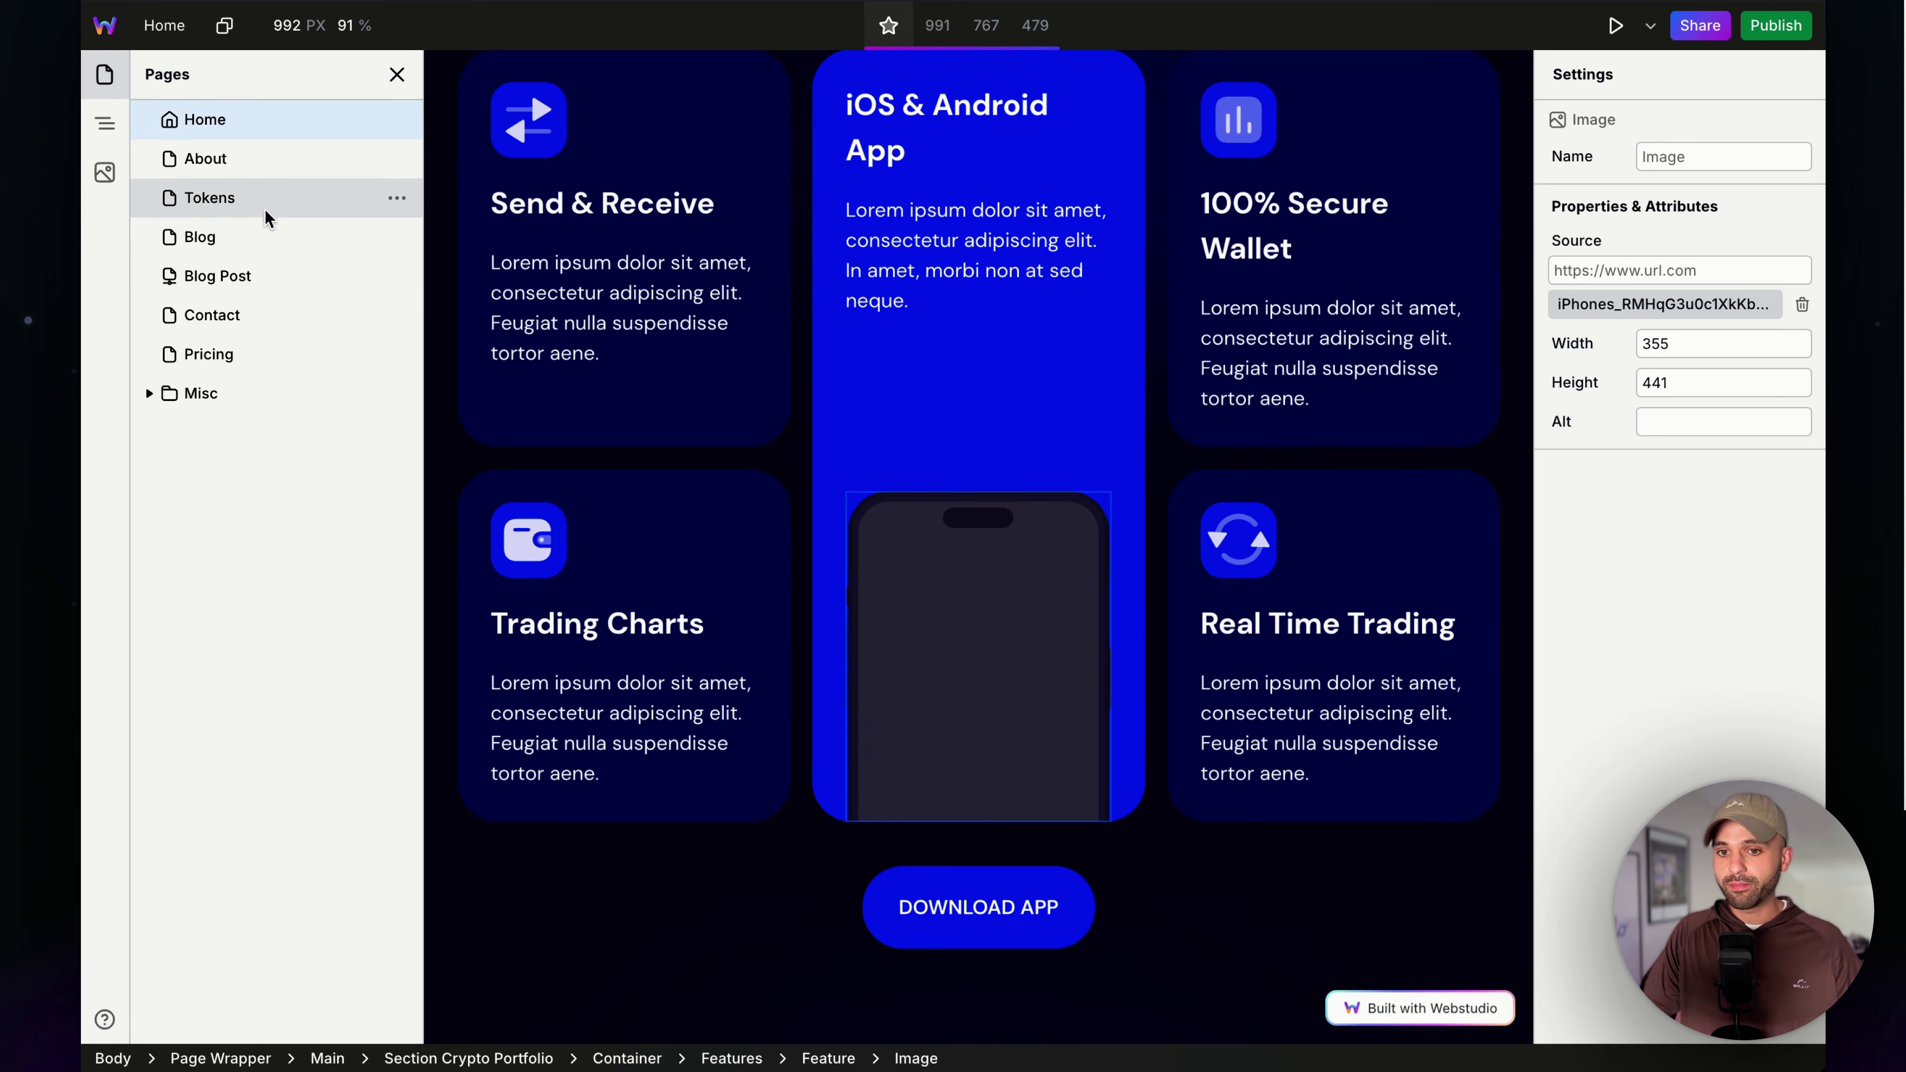
Step: Open the About page and scroll to the Our Team section with its three member cards
left_click(255, 171)
scroll(1010, 698, "up", 8)
scroll(1009, 698, "down", 20)
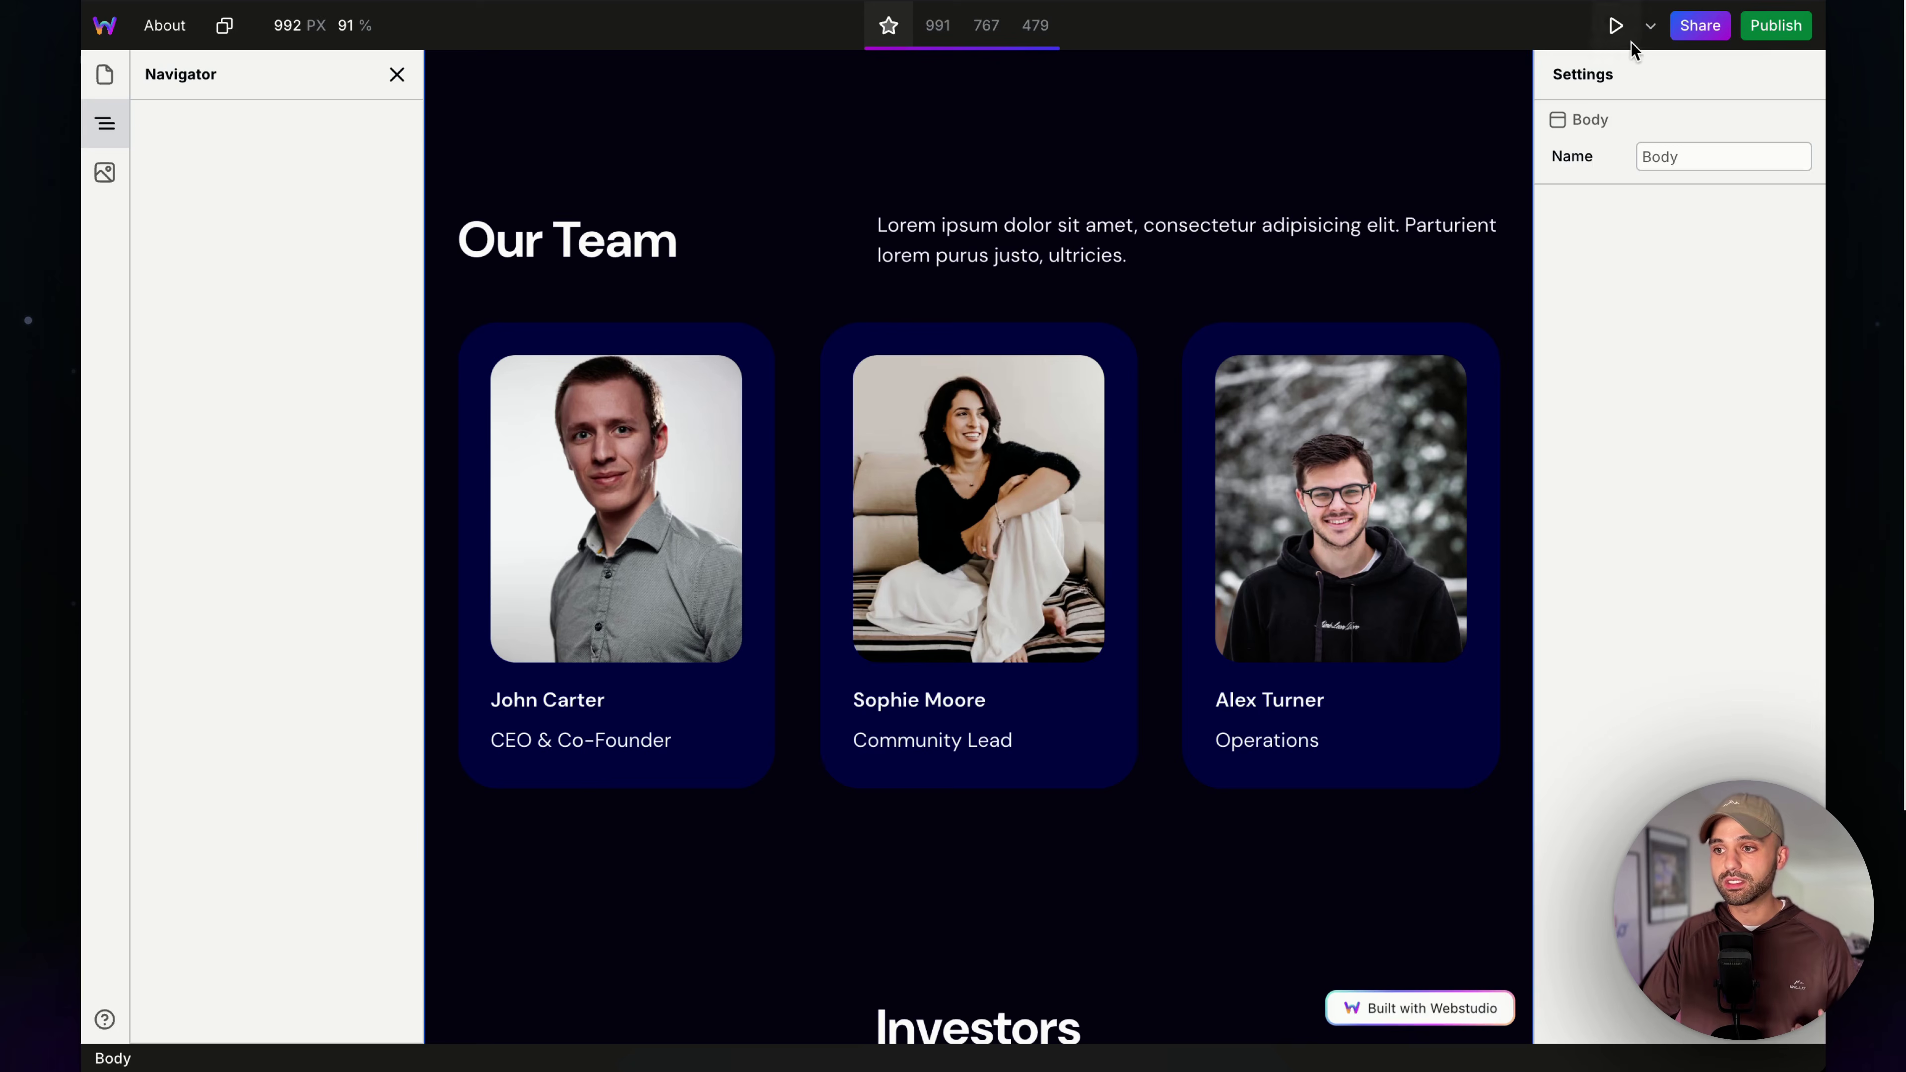
Step: Switch the editor back to Design mode
left_click(1650, 25)
left_click(1639, 74)
scroll(1260, 234, "down", 10)
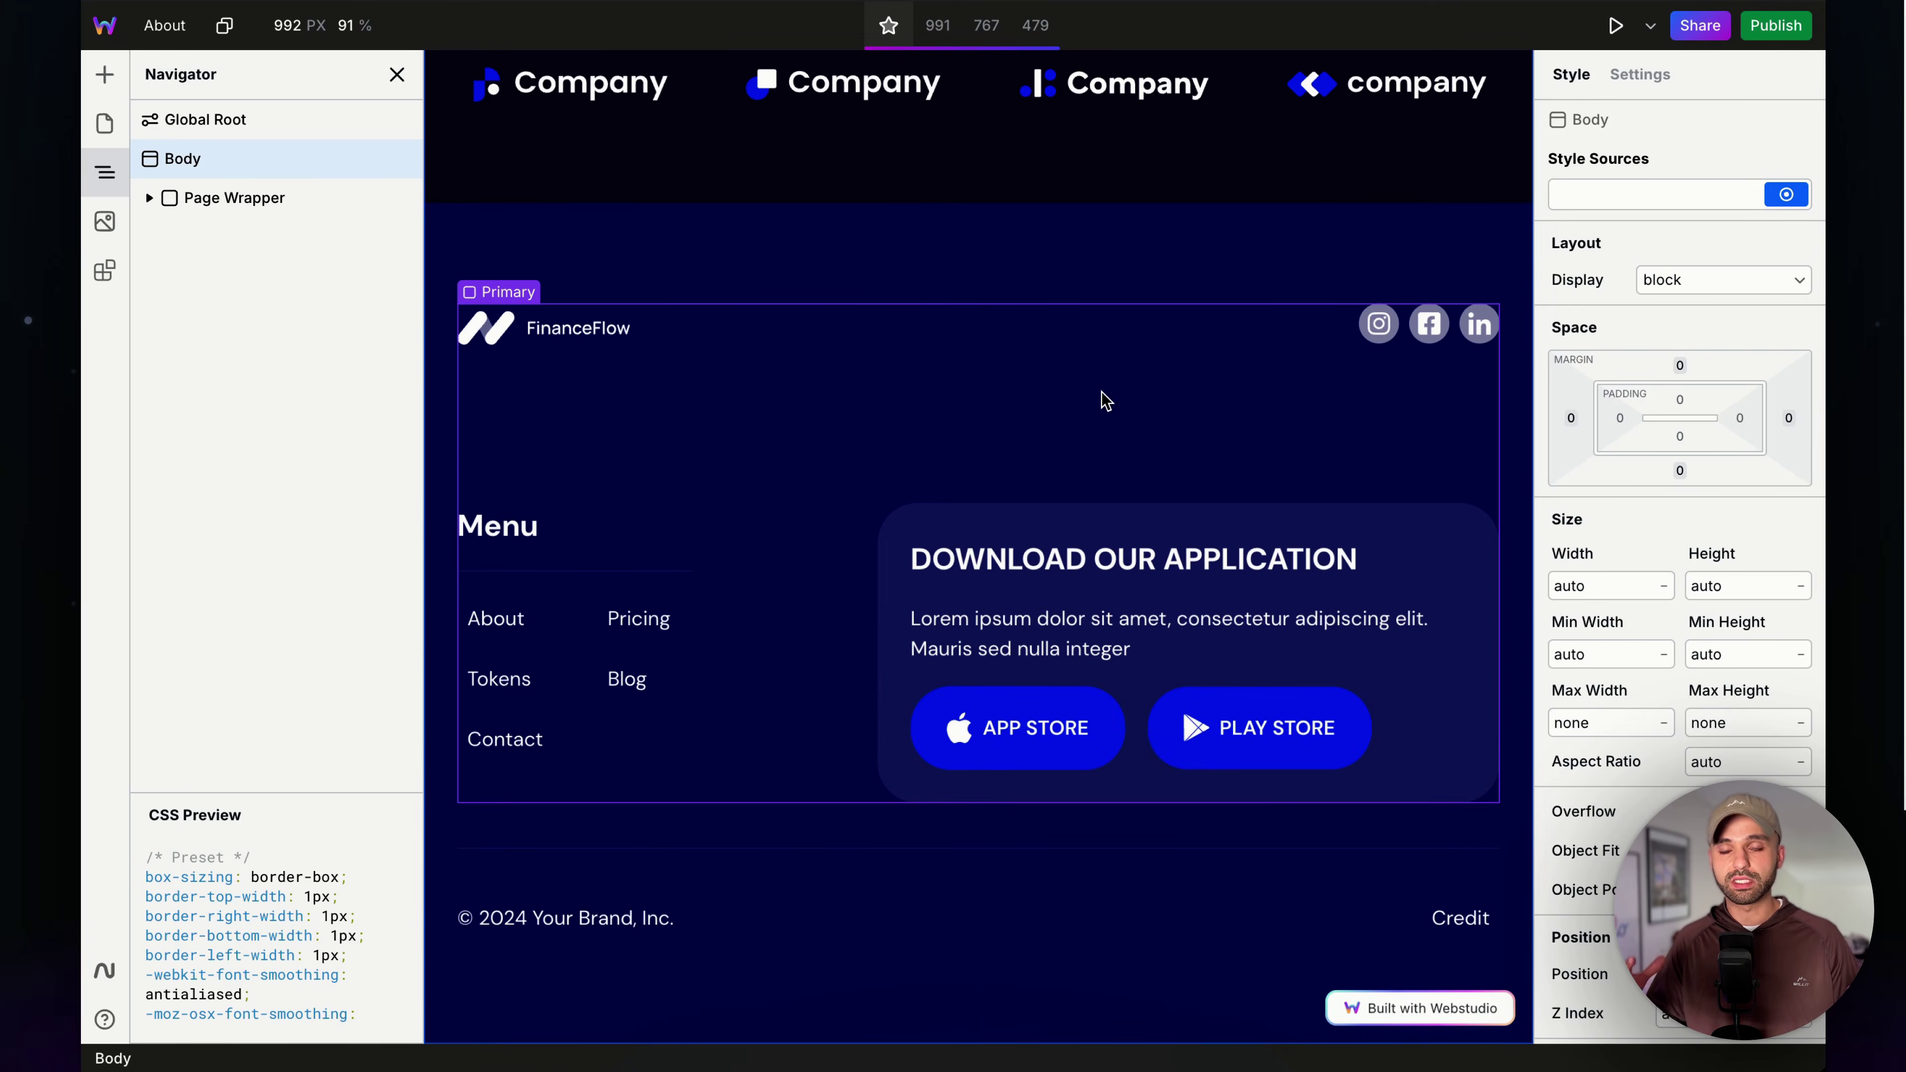
scroll(1105, 400, "up", 8)
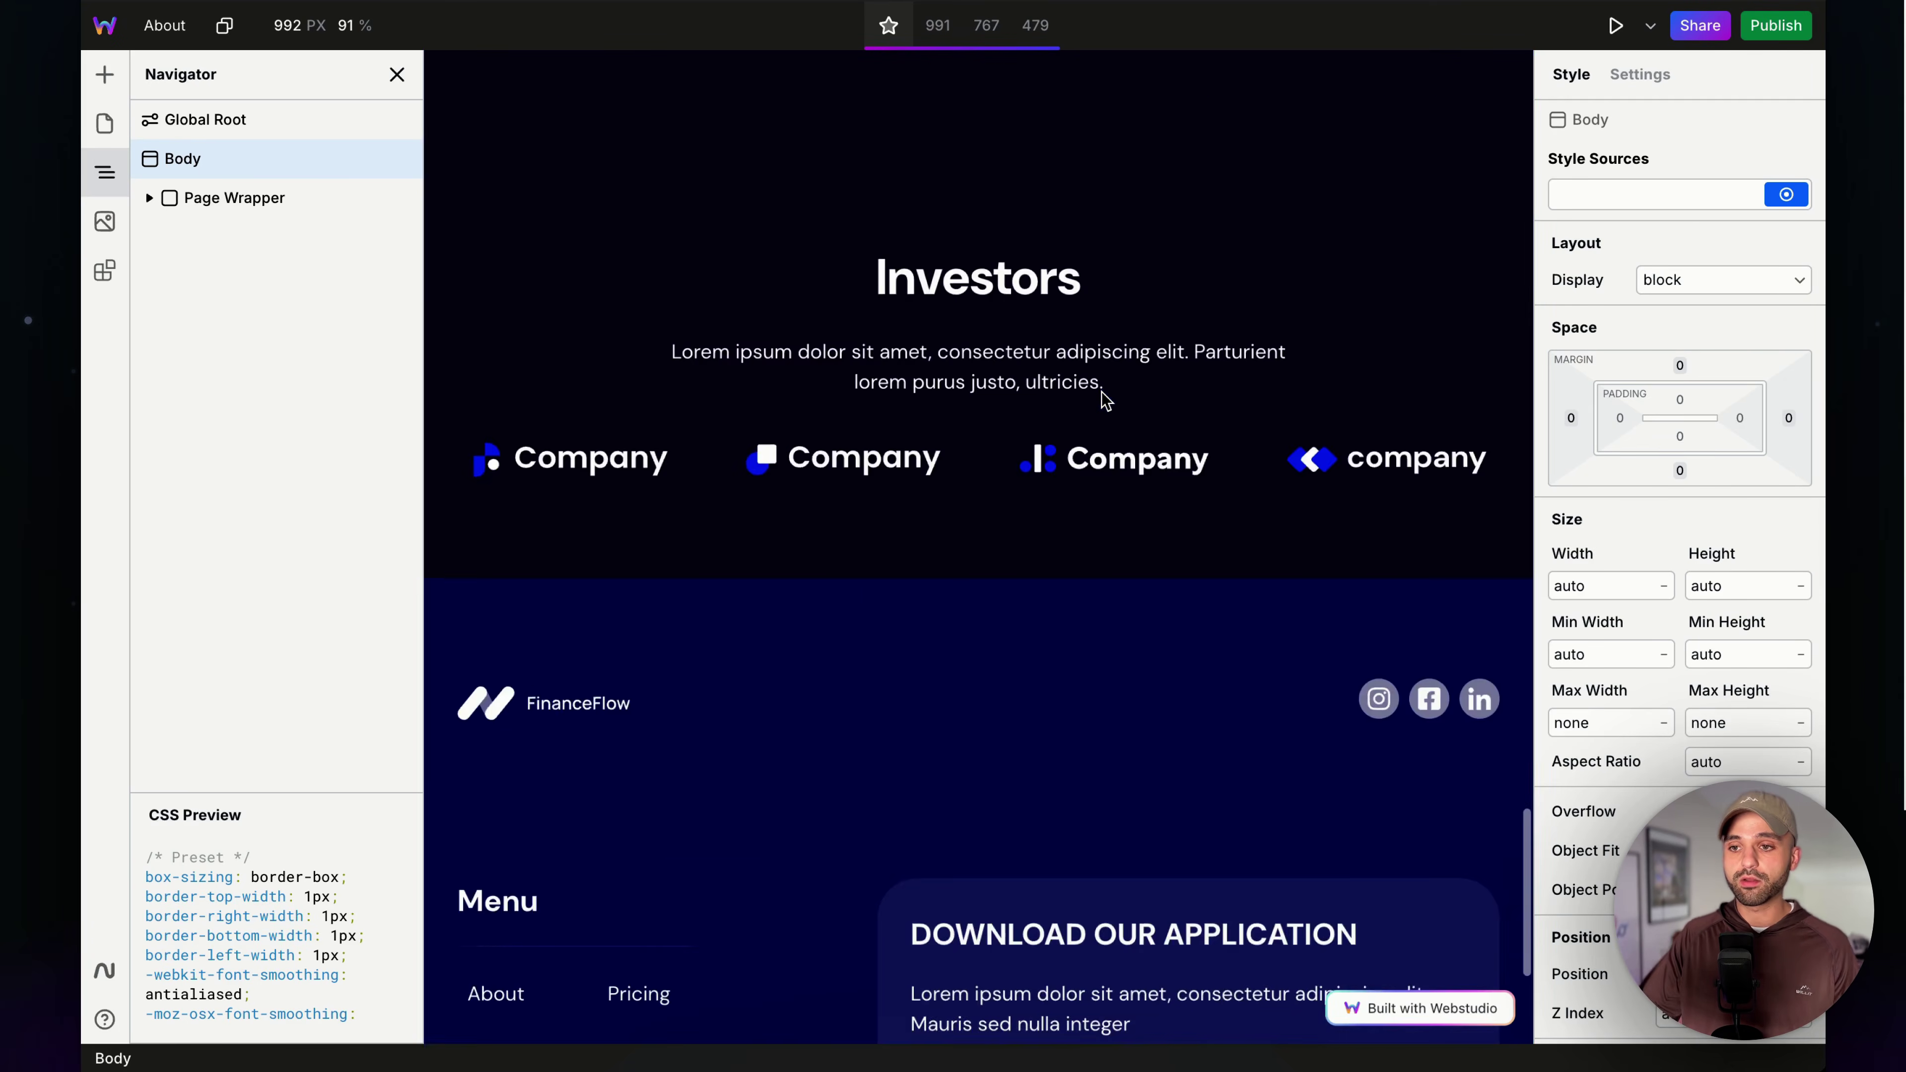
scroll(1106, 400, "up", 4)
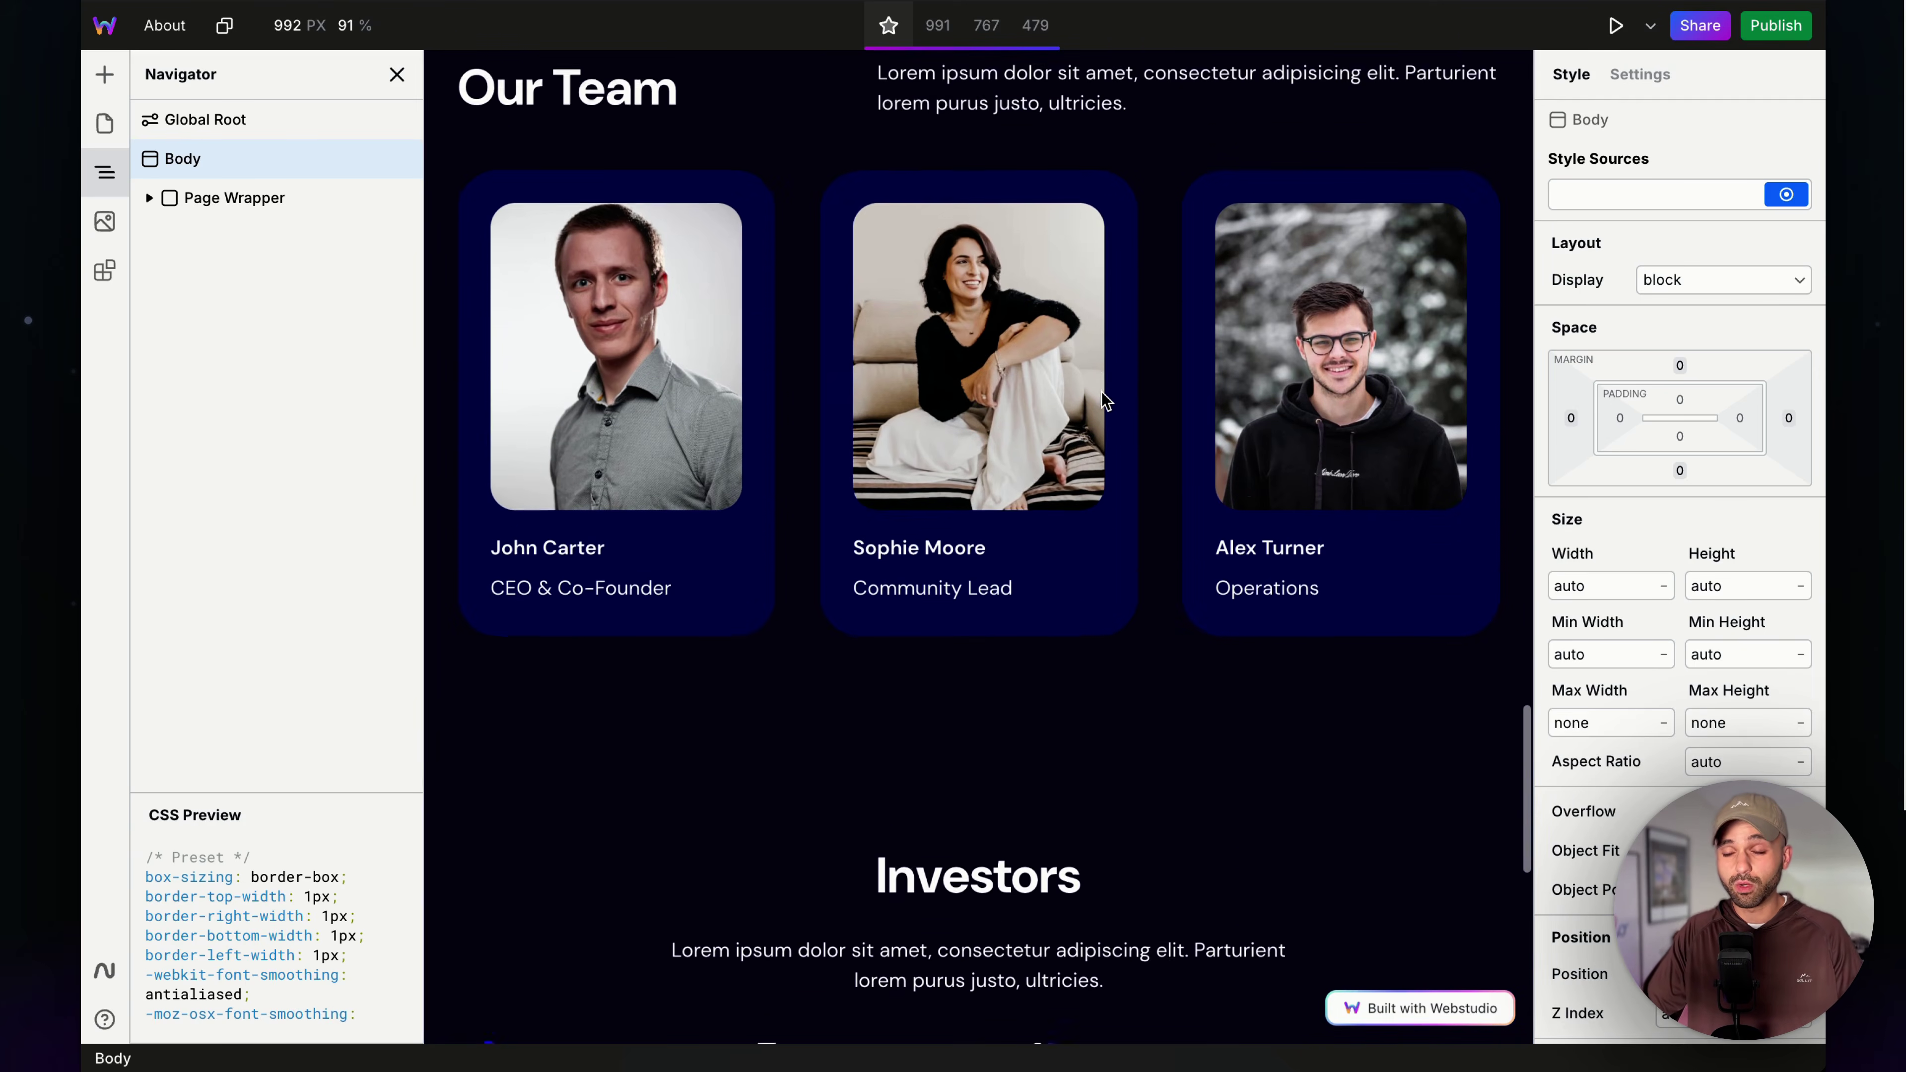
Step: Expand the Team Members grid in the Navigator to show its three Team Member items, then open Components
left_click(797, 334)
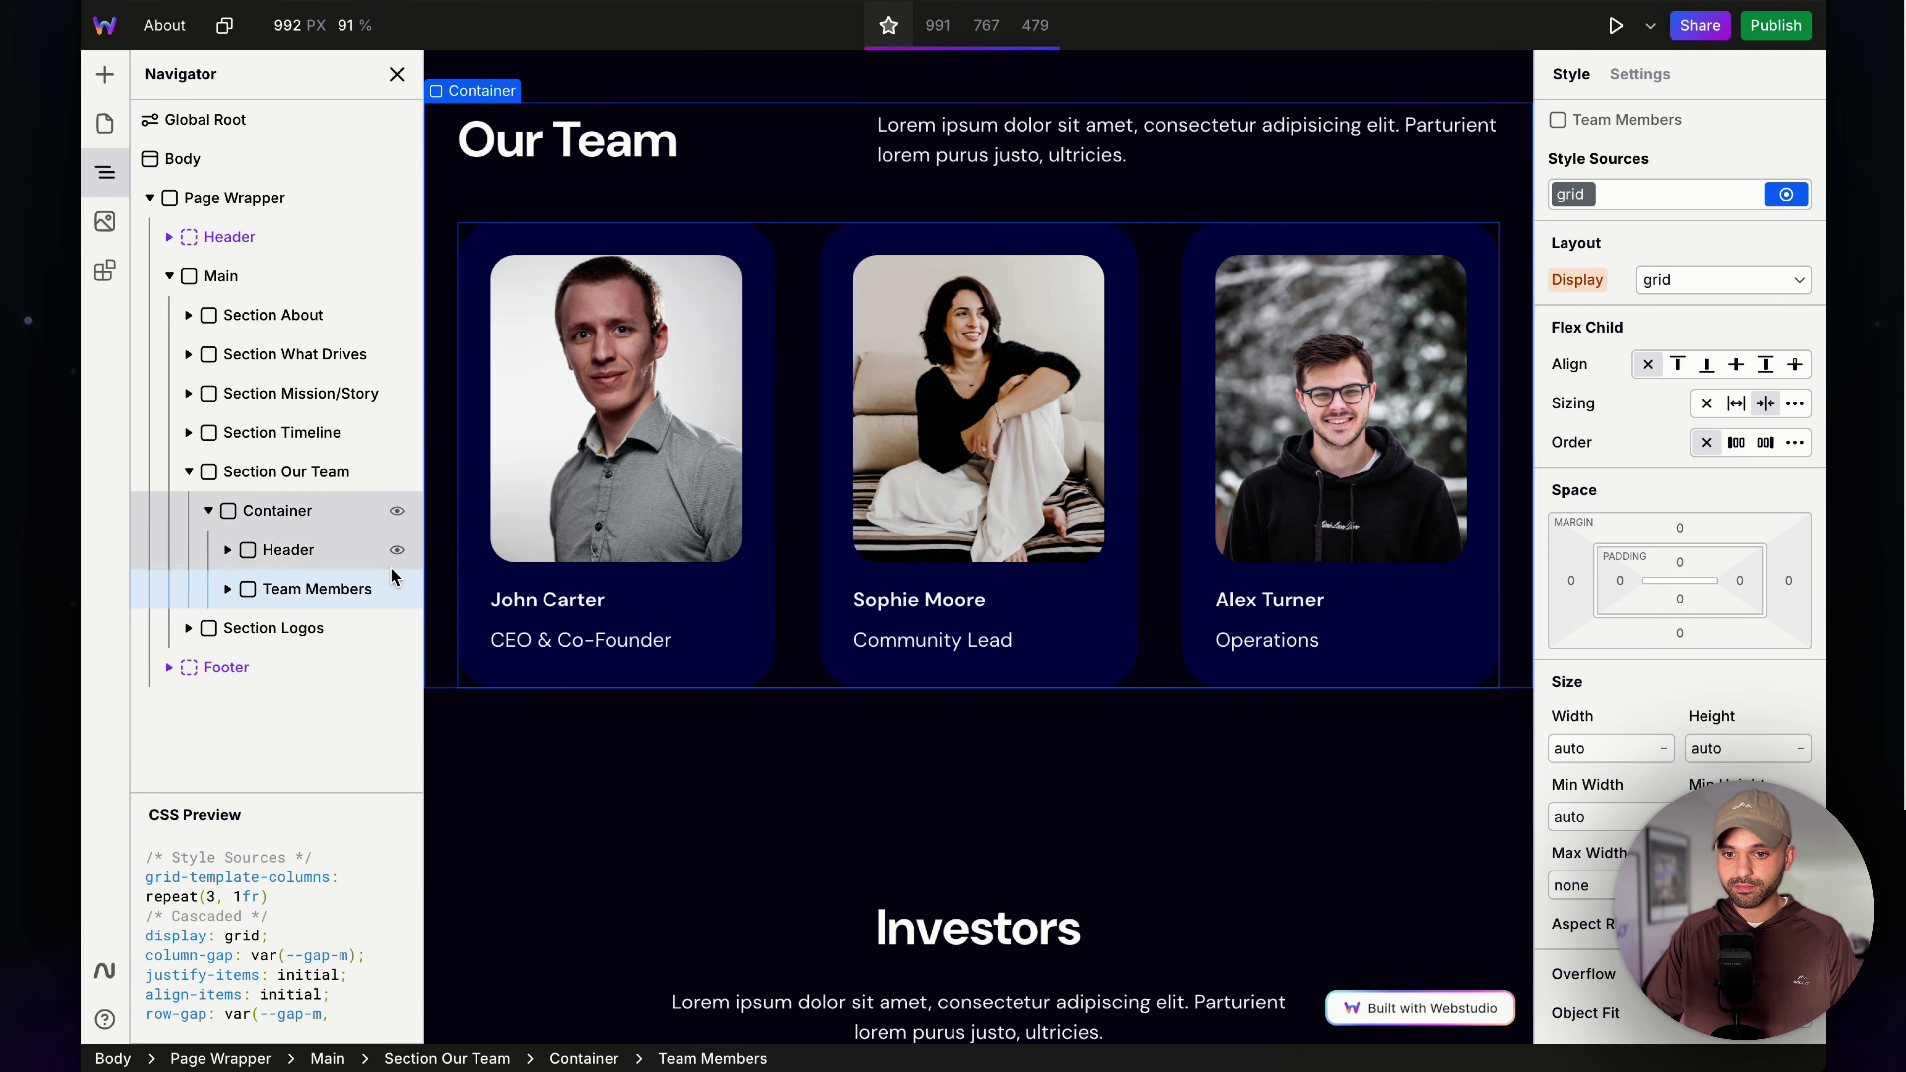
left_click(229, 593)
left_click(227, 590)
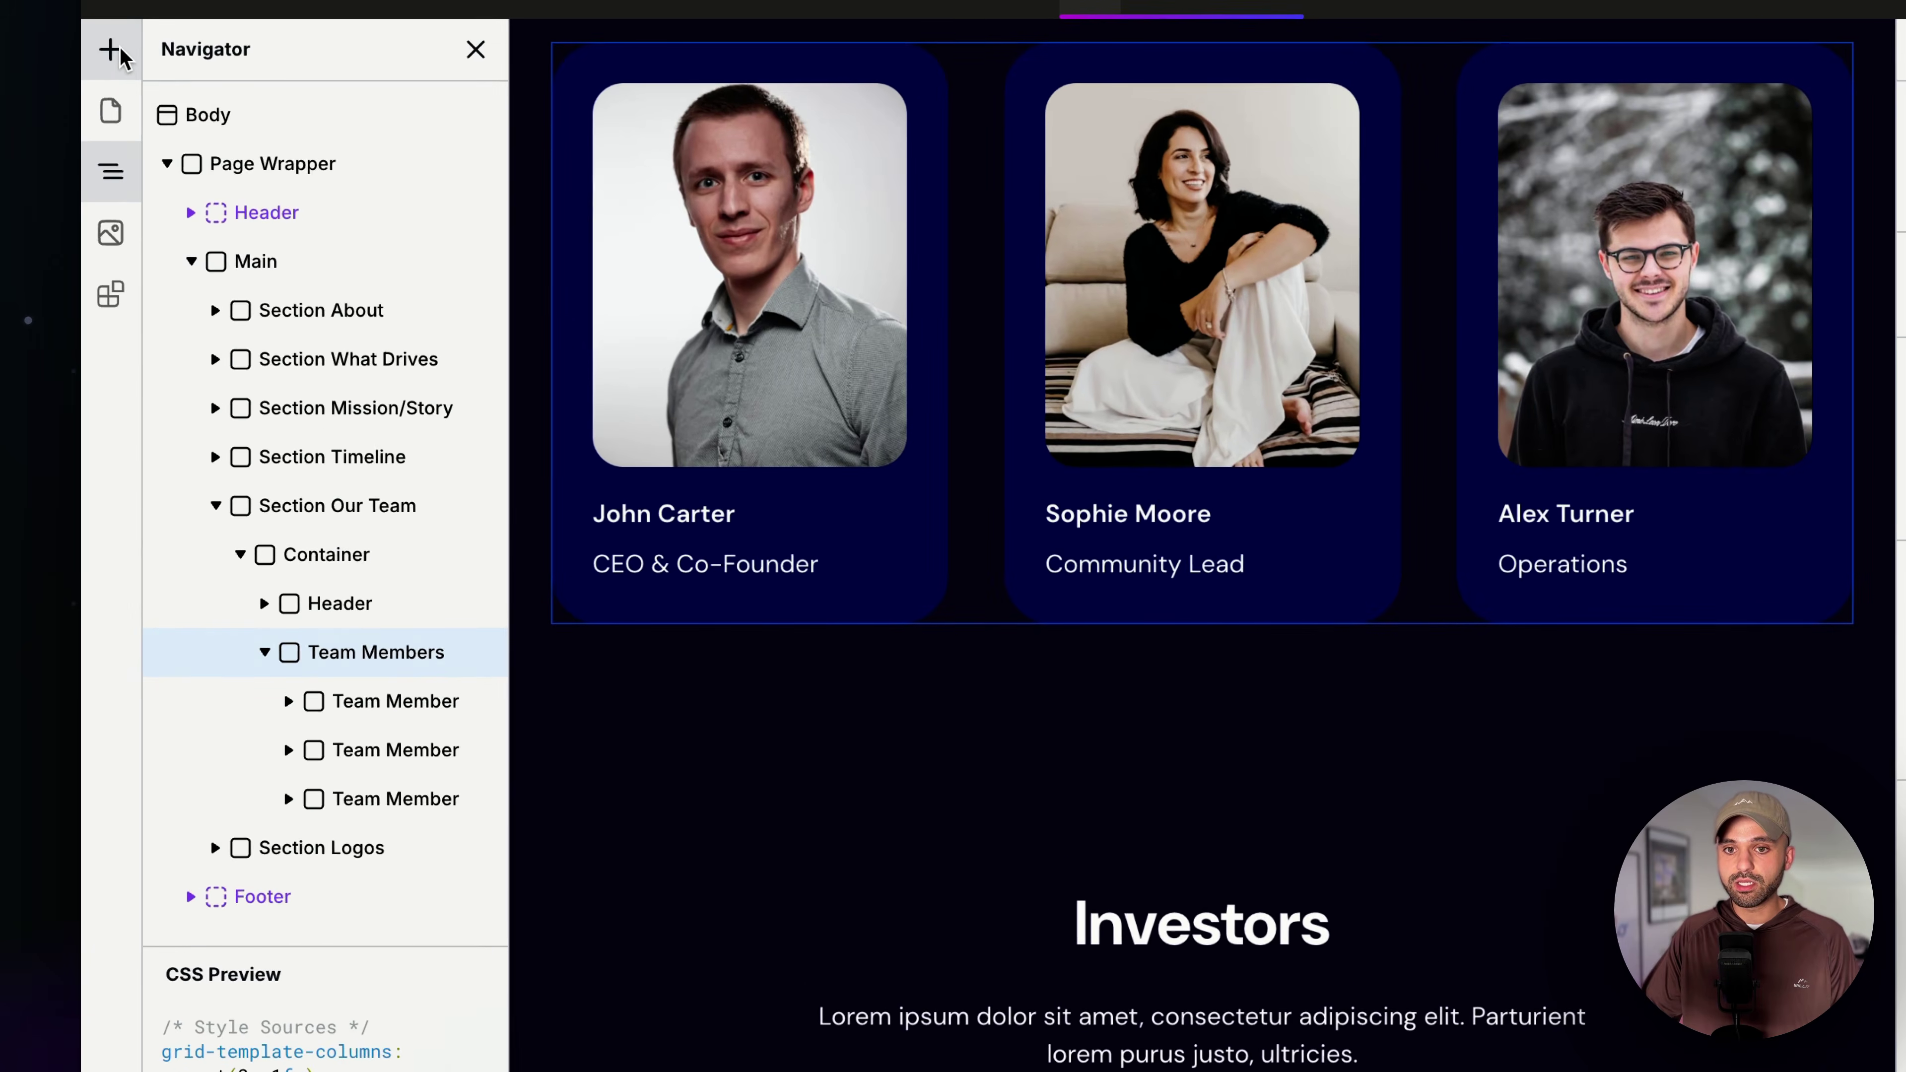
left_click(111, 50)
scroll(240, 541, "down", 5)
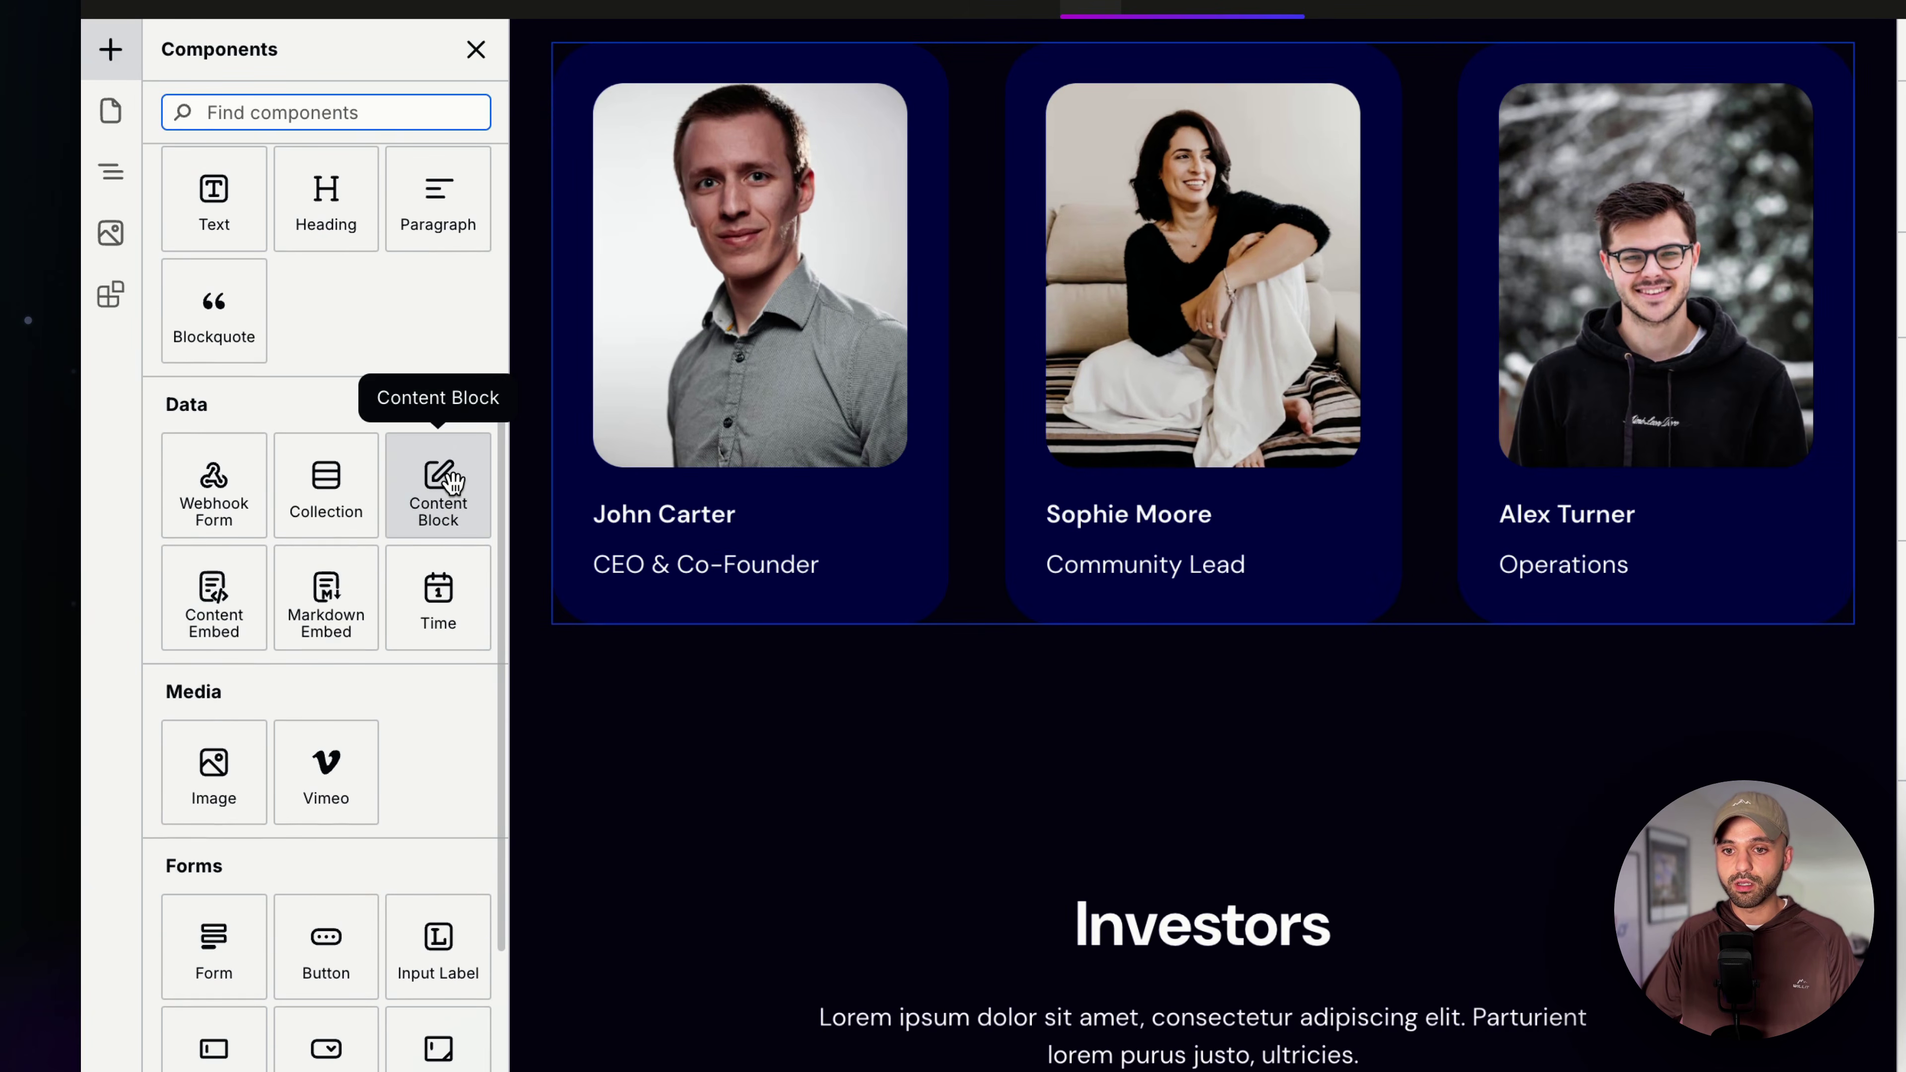
Step: Insert a Content Block into the Team Members grid and expand it in the Navigator
left_click(425, 493)
scroll(415, 535, "down", 2)
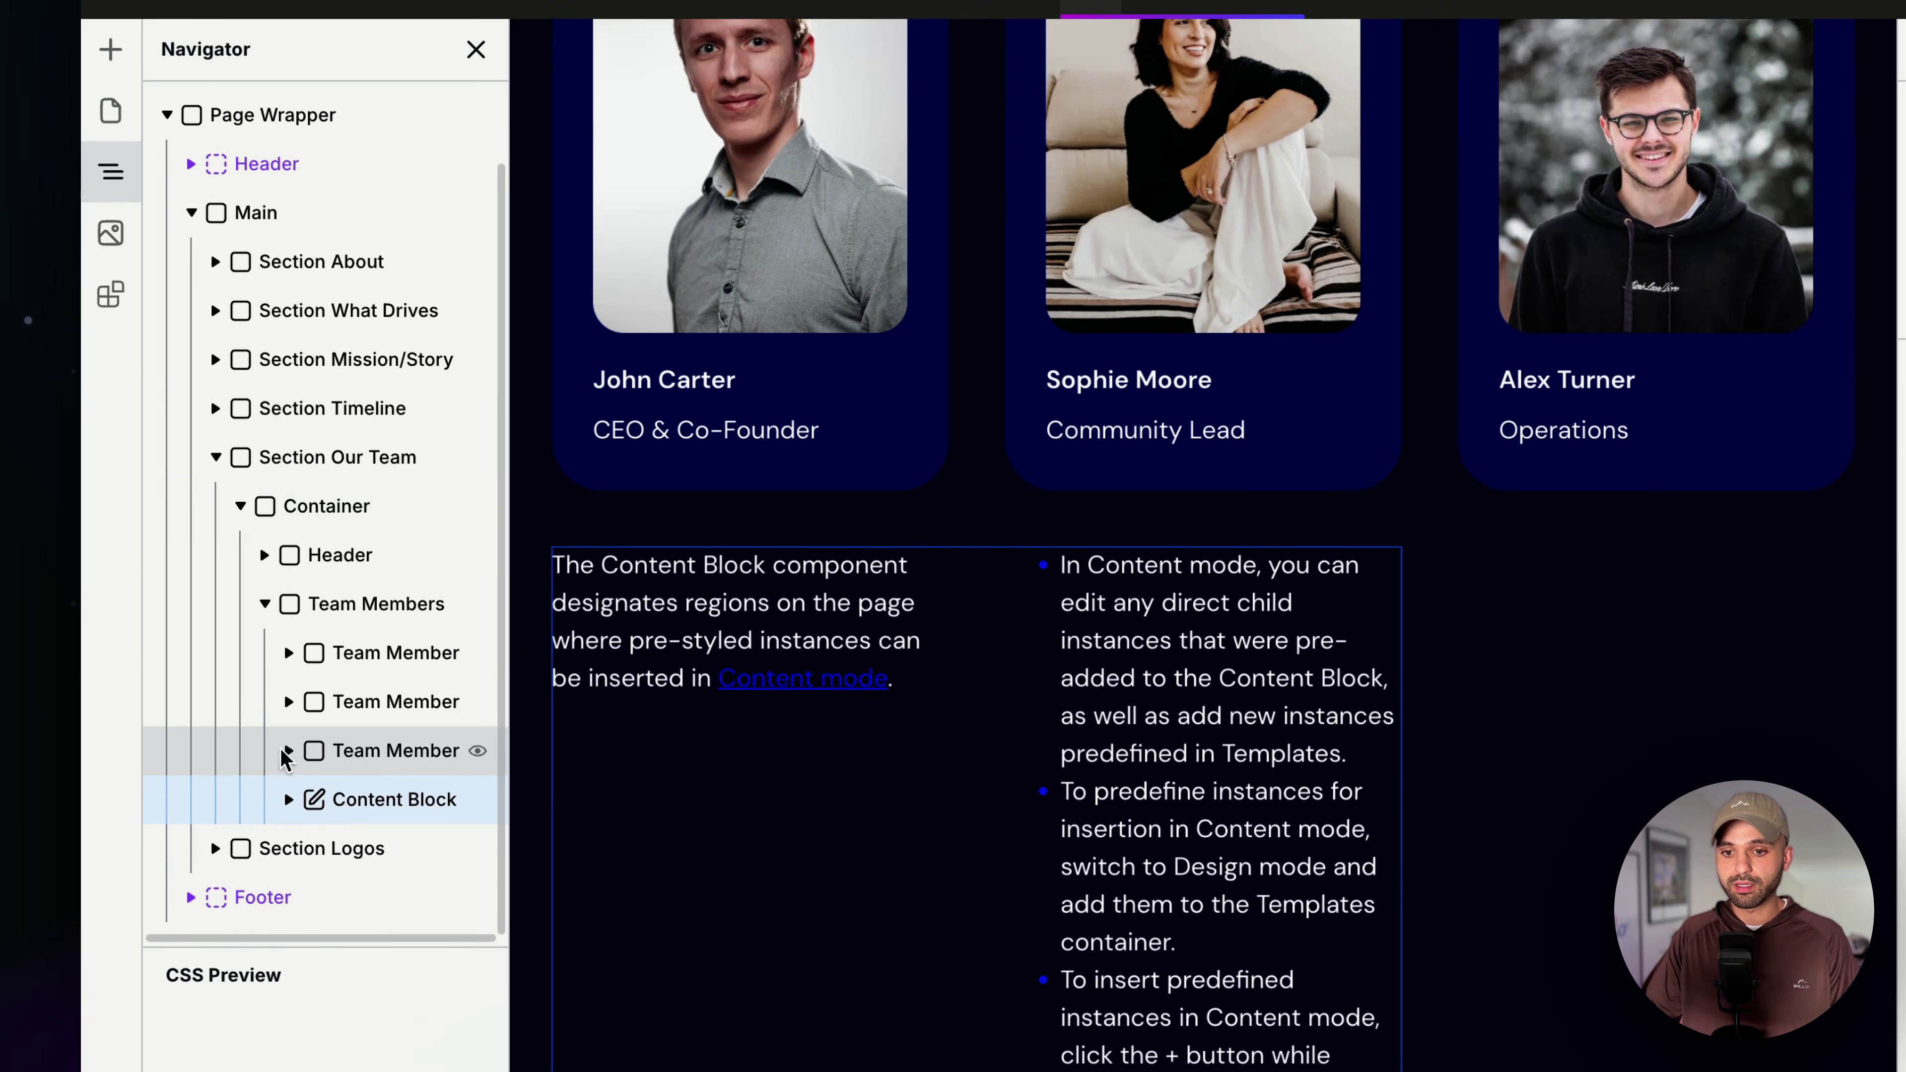
left_click(289, 800)
scroll(391, 733, "down", 3)
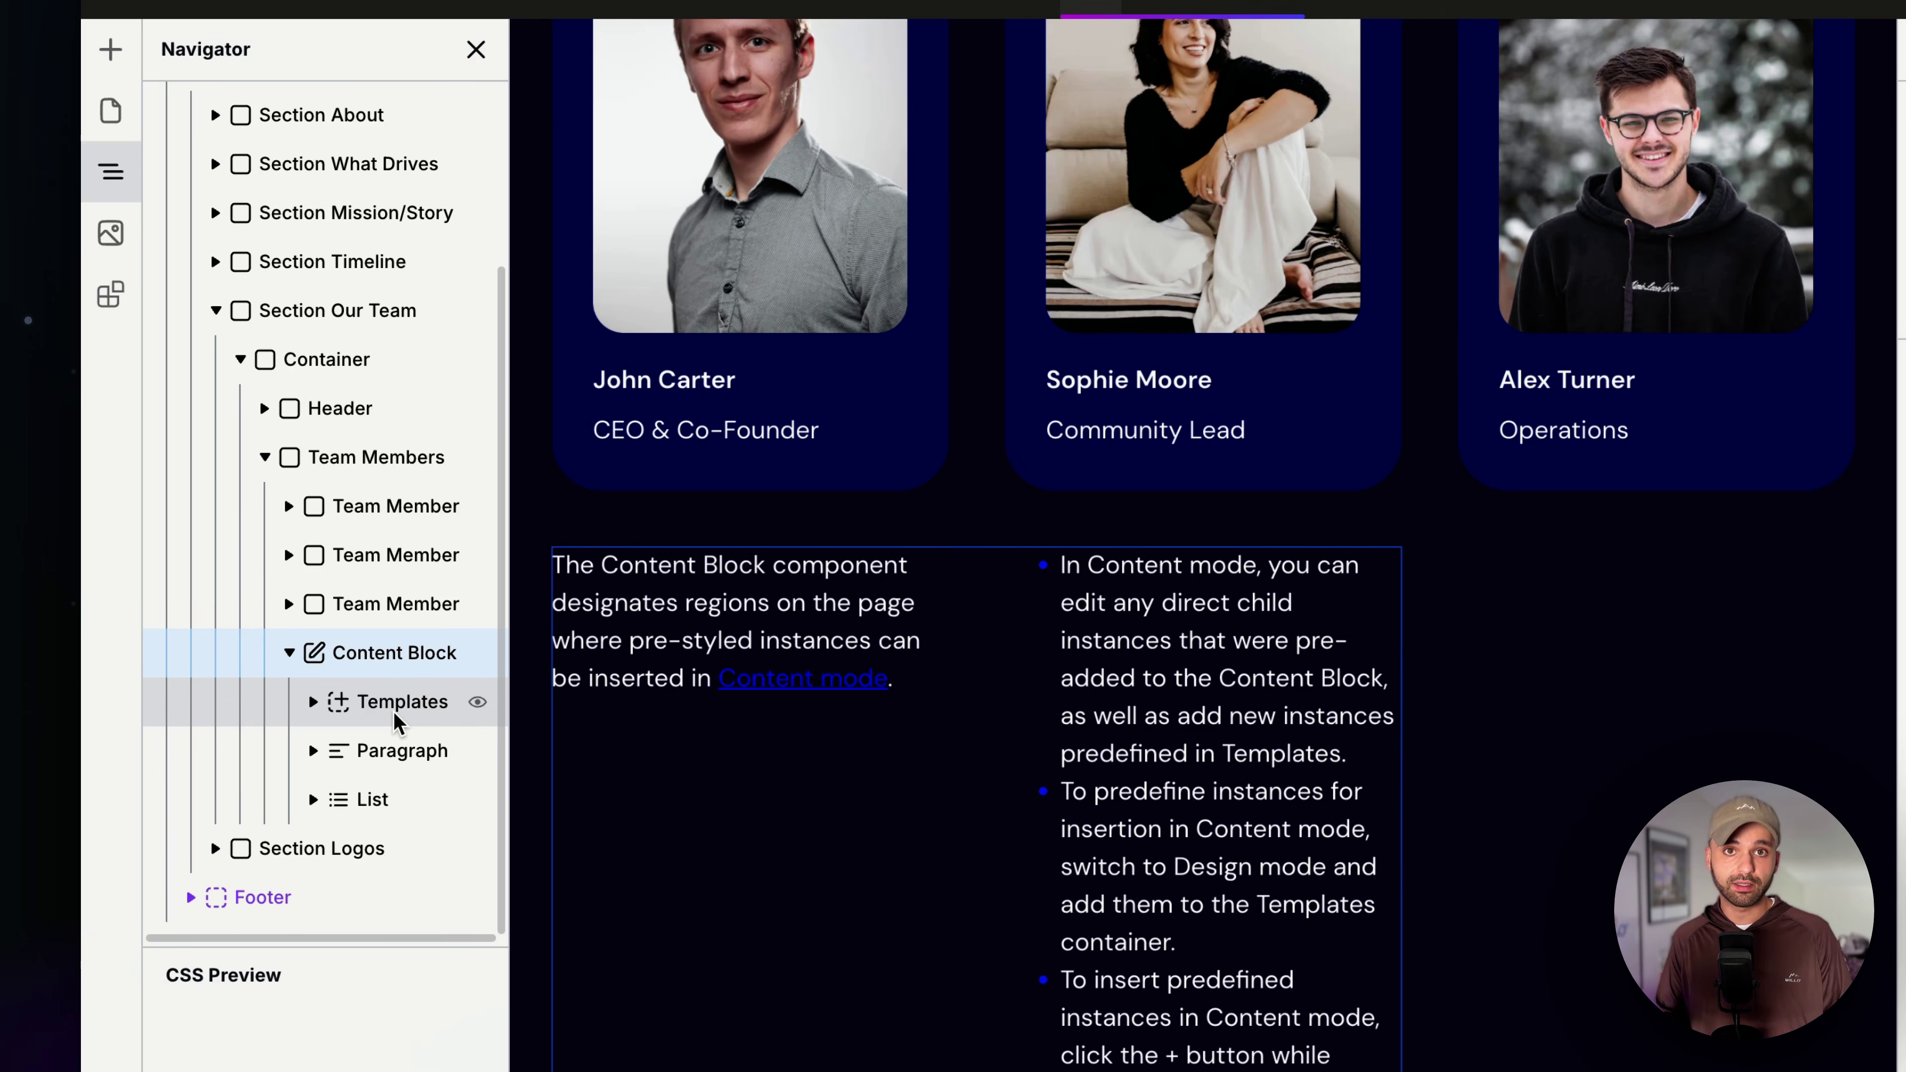
scroll(343, 790, "up", 3)
scroll(403, 769, "down", 3)
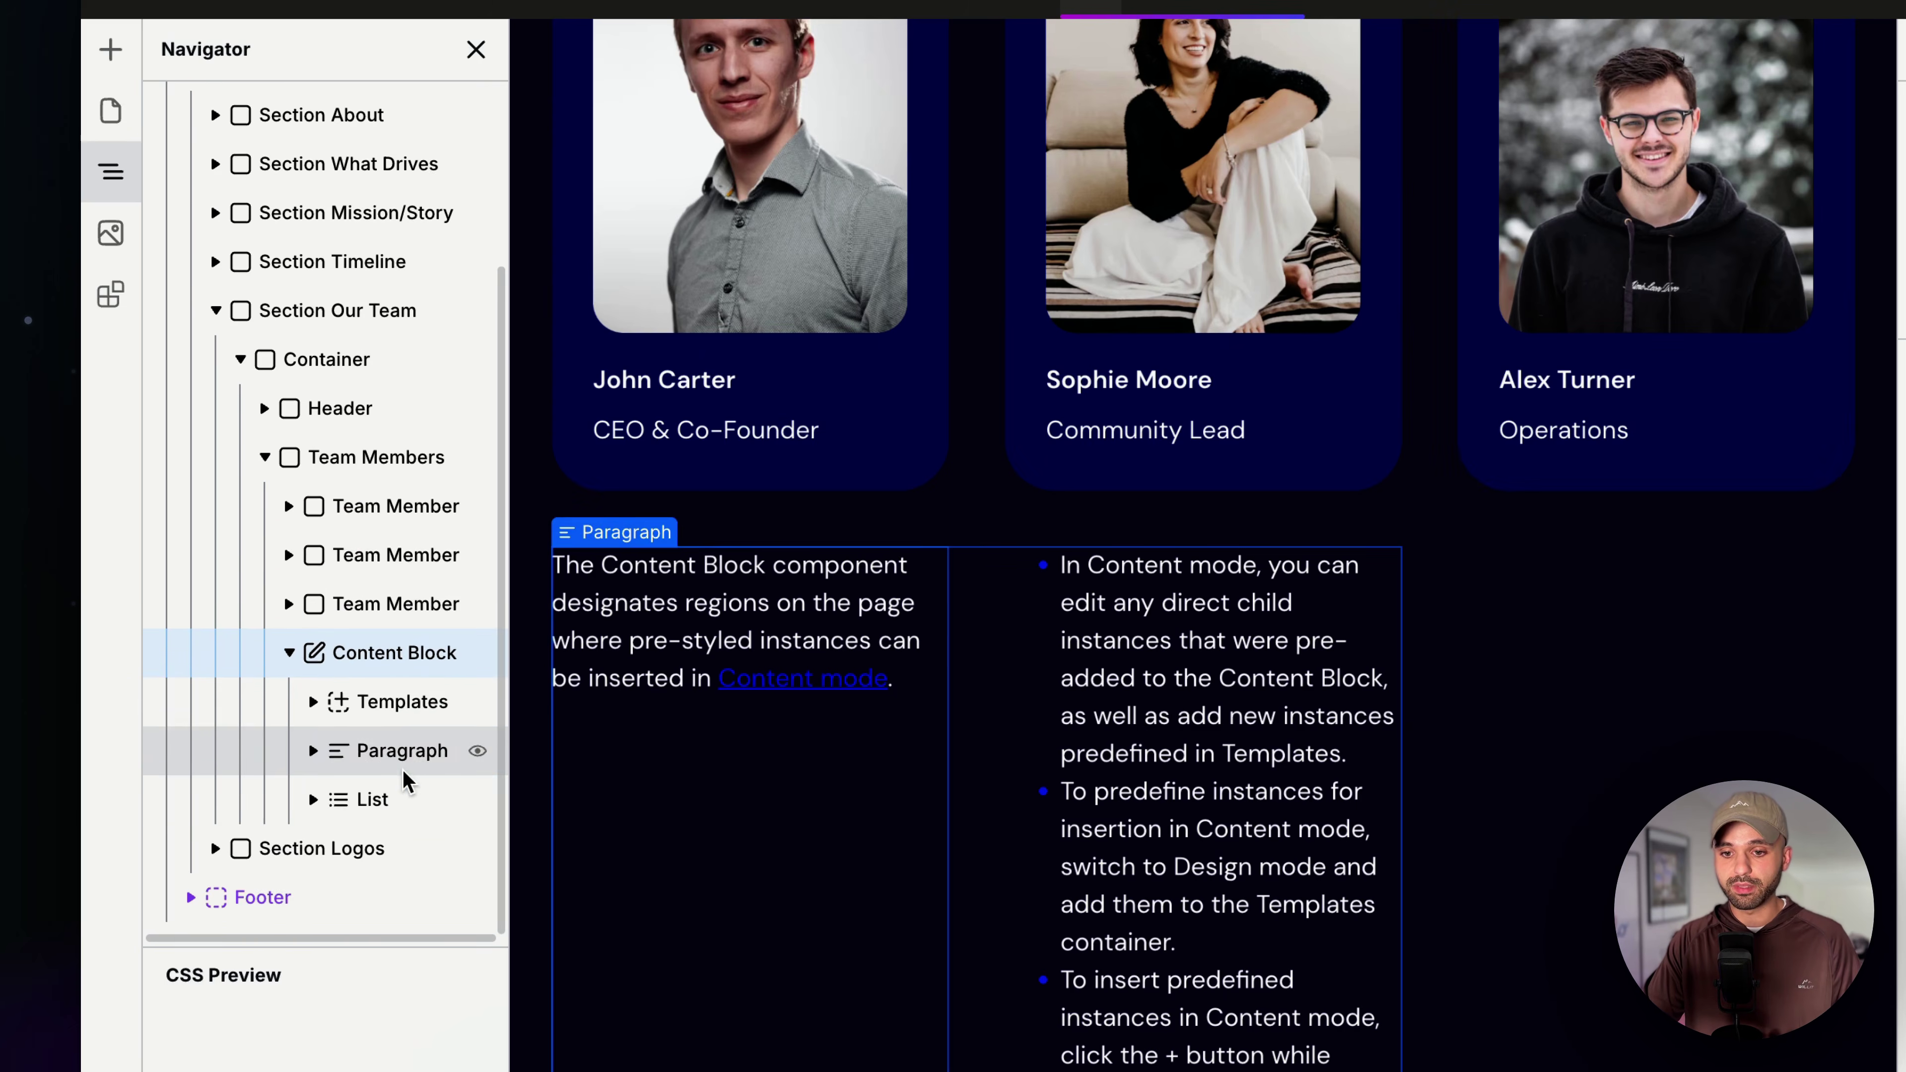
Step: Delete the Content Block's sample paragraph, then the paragraph and list inside Templates
left_click(394, 758)
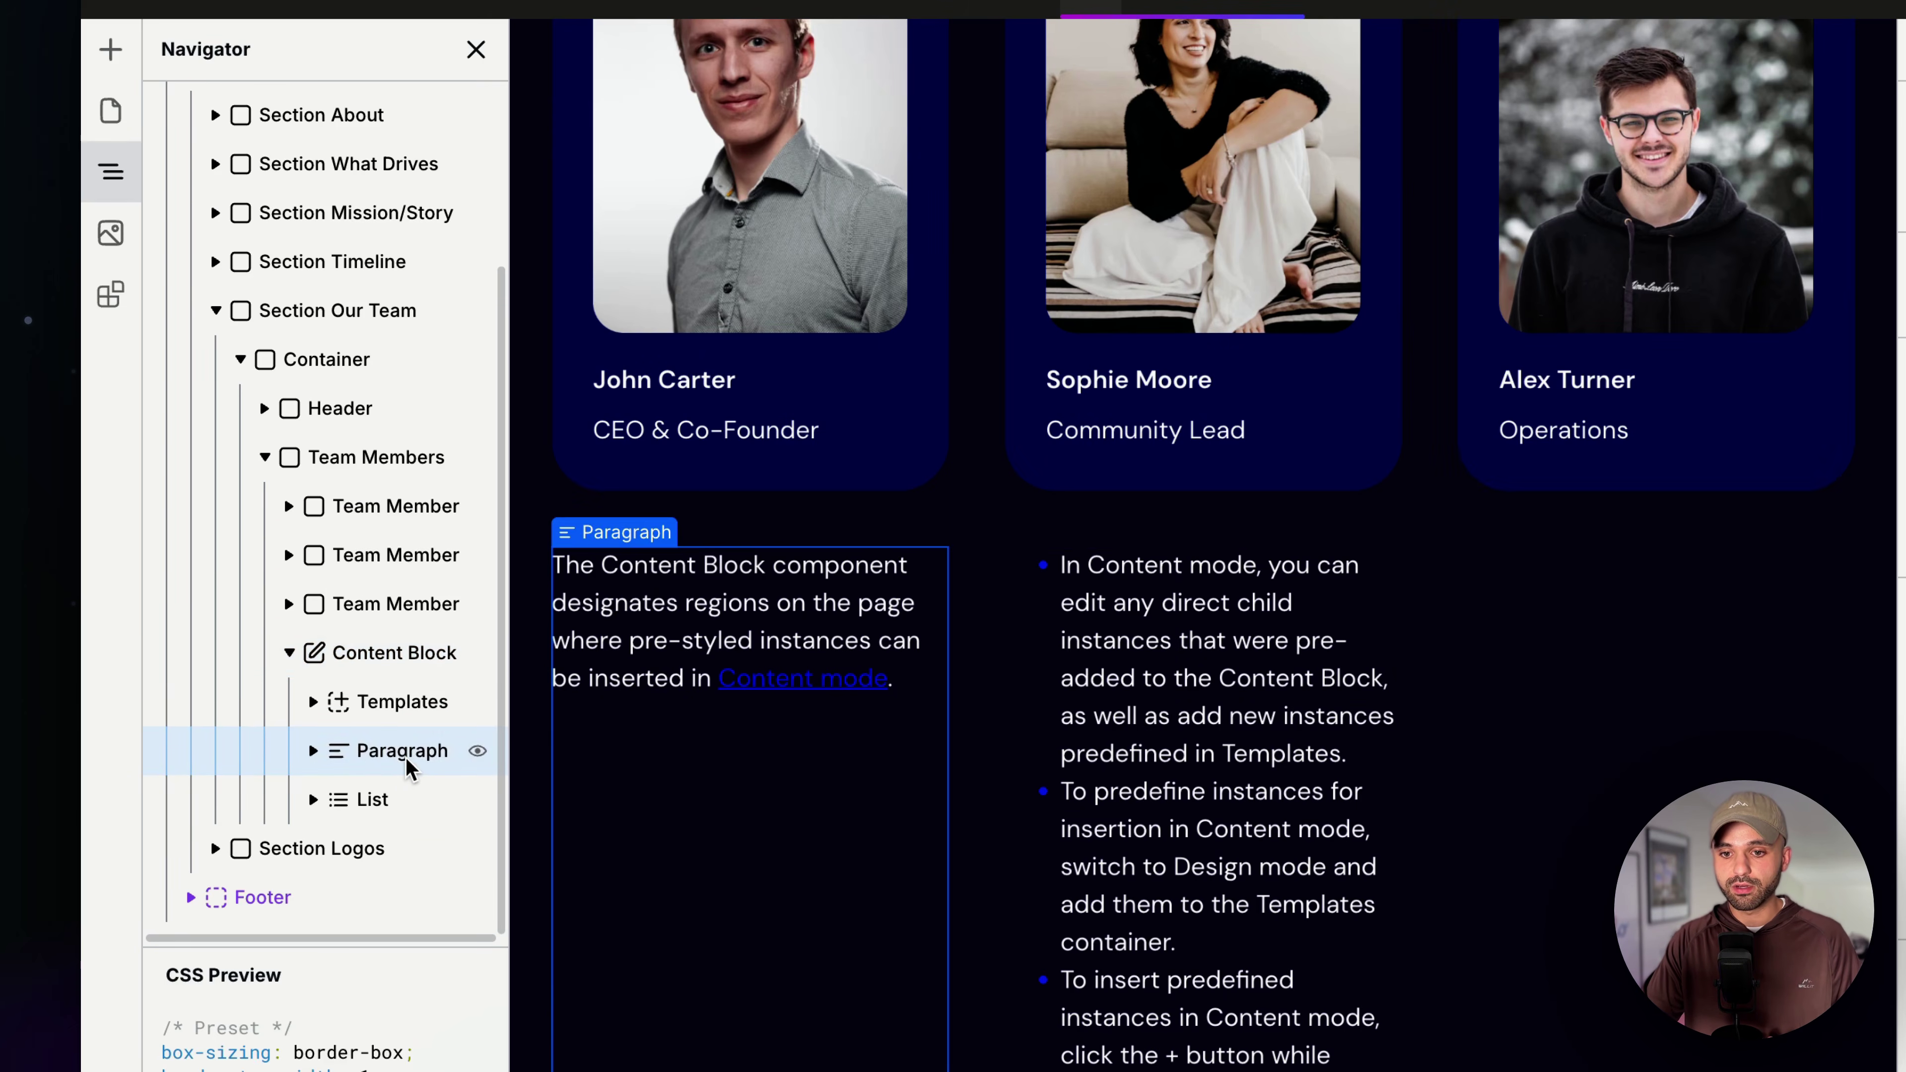
key("Delete")
key("Delete")
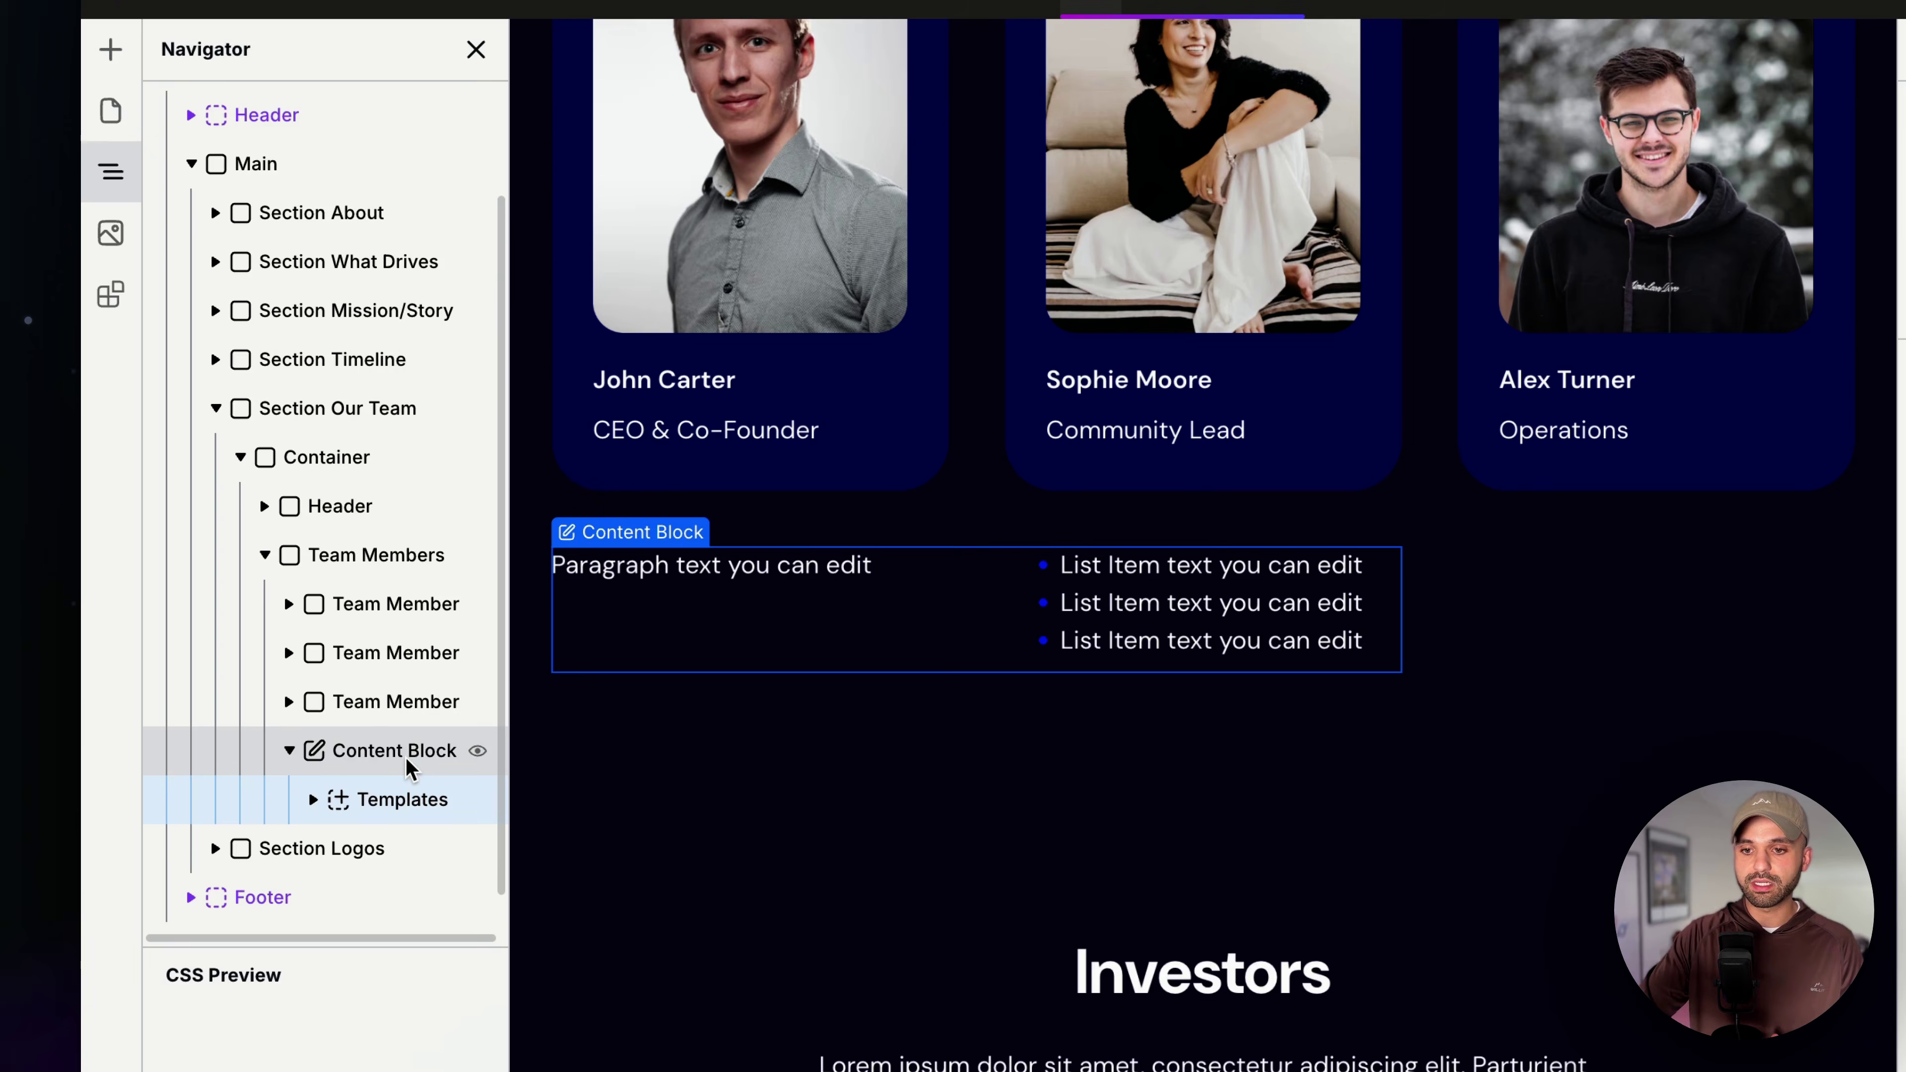
left_click(362, 782)
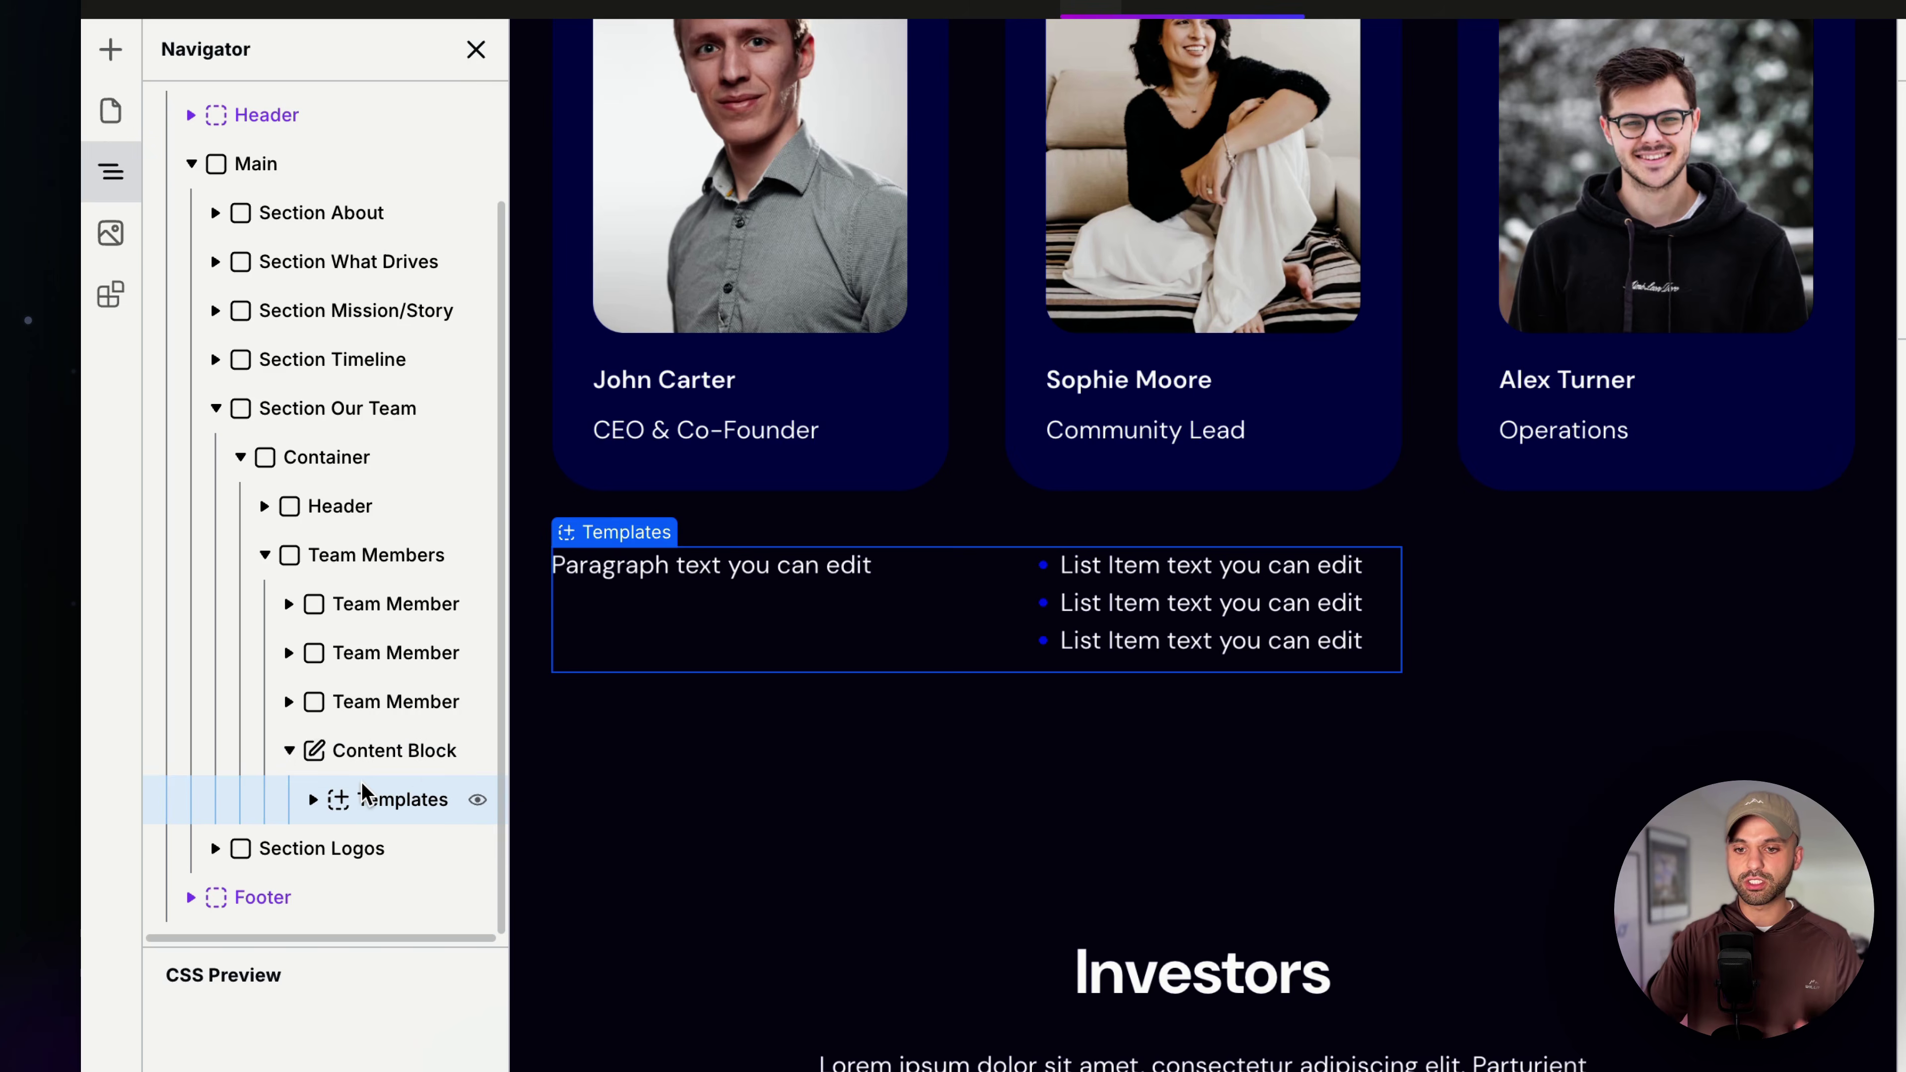
left_click(319, 799)
left_click(401, 762)
key("Delete")
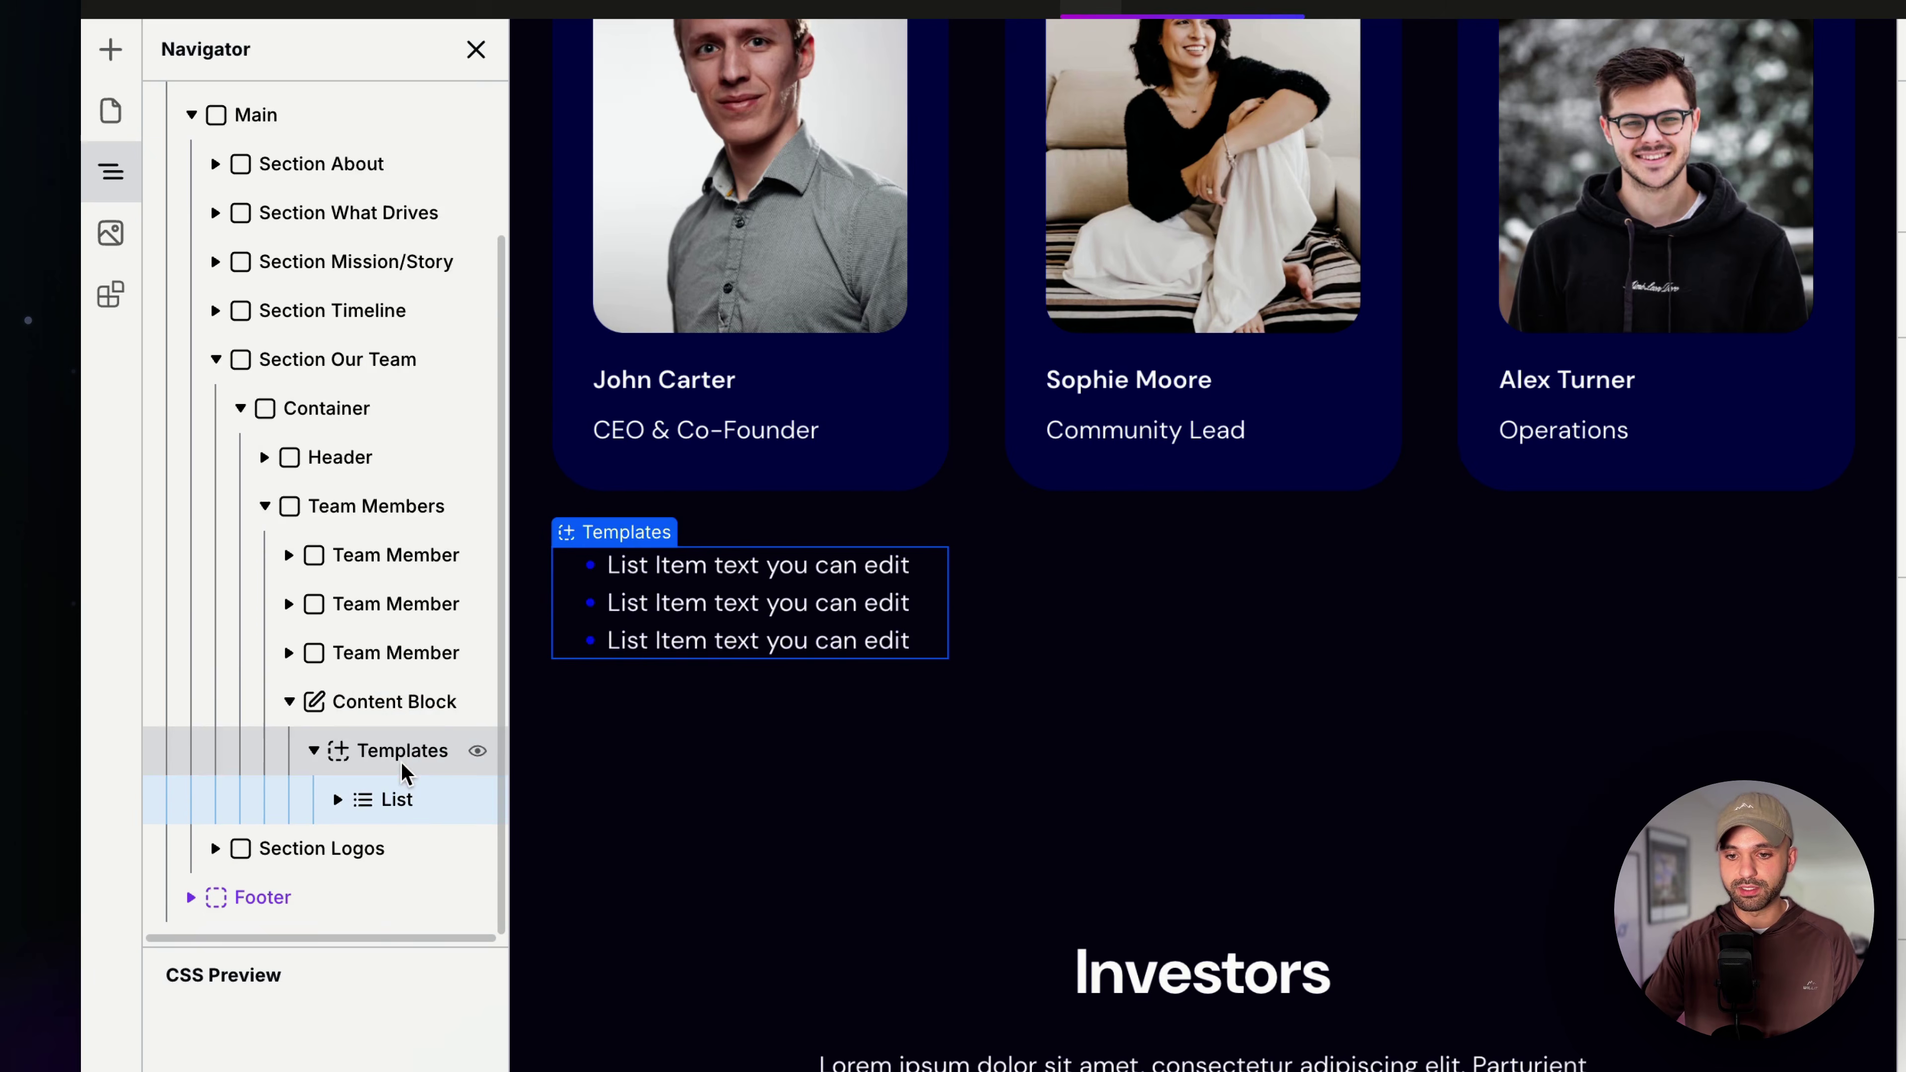
key("Delete")
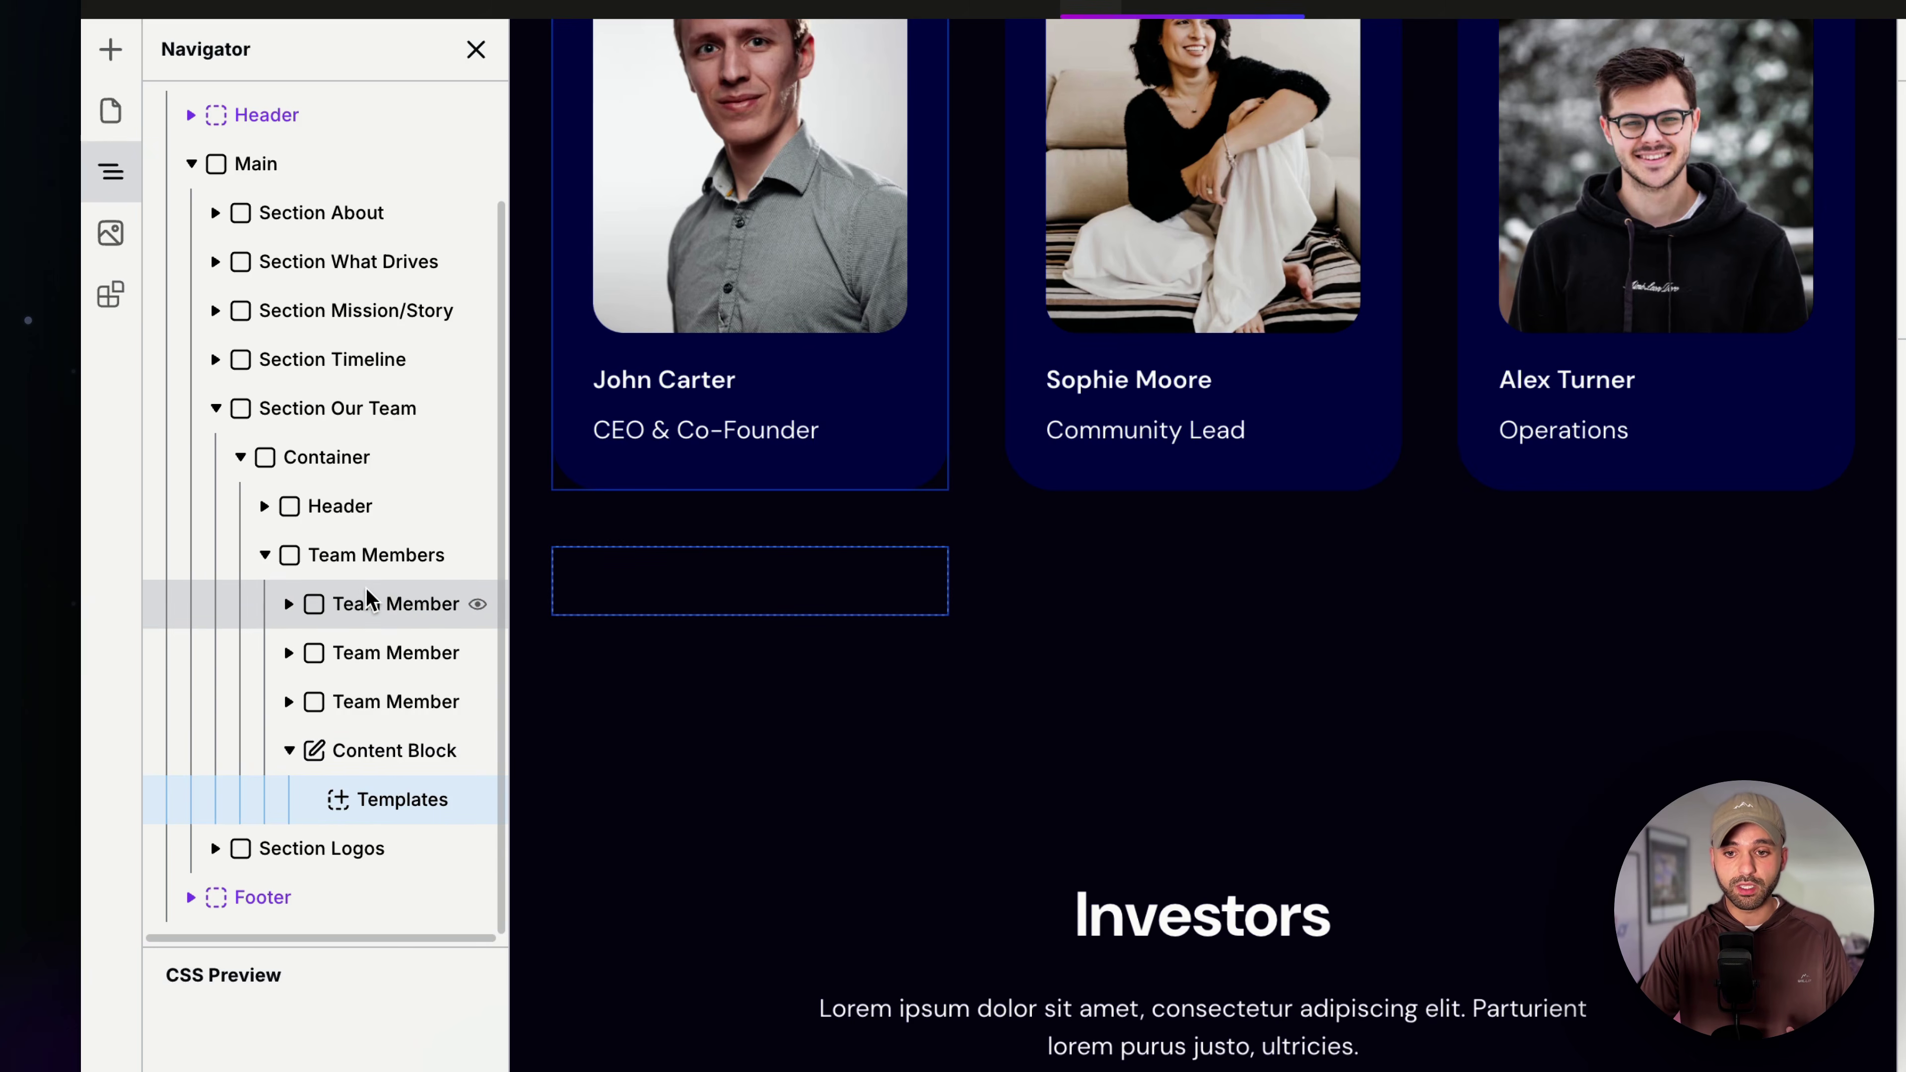
Step: Drag the three Team Member cards into the Content Block
left_click_drag(369, 598, 425, 817)
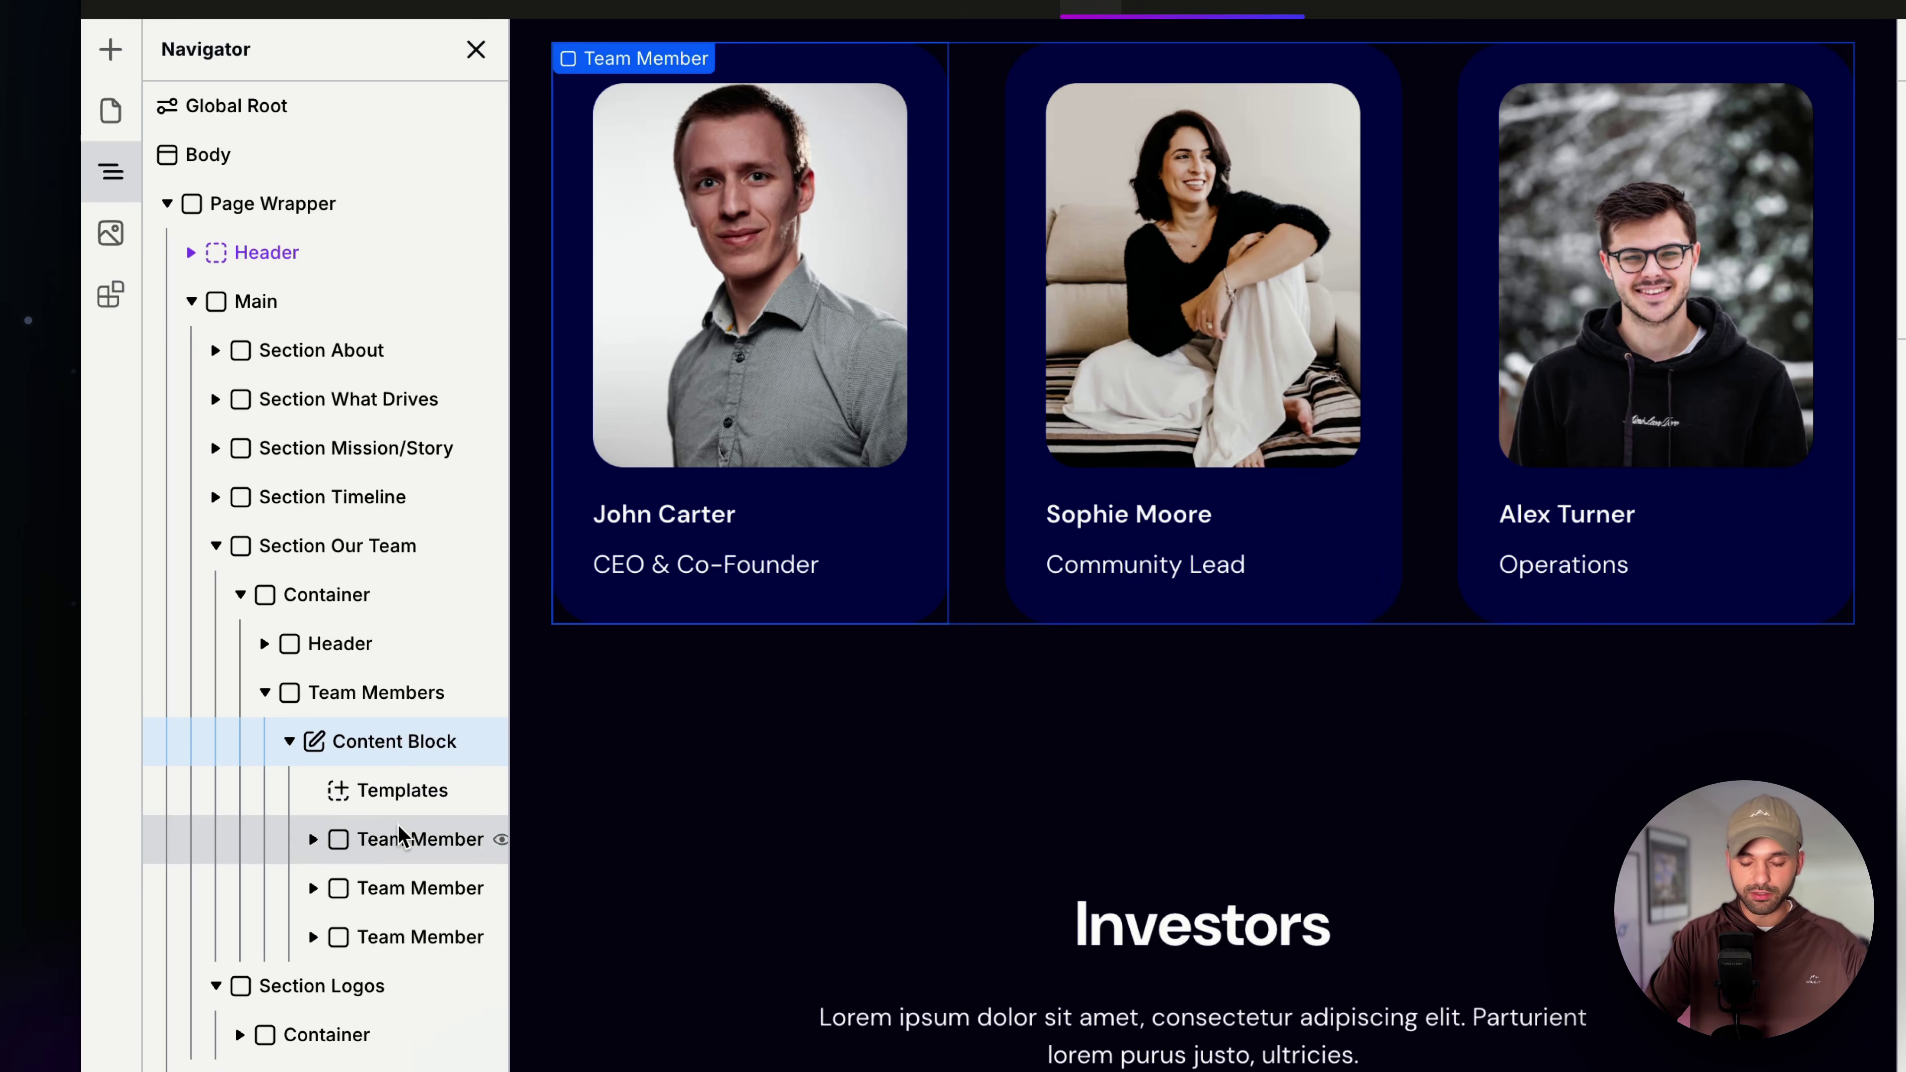
left_click(382, 885)
left_click(367, 746)
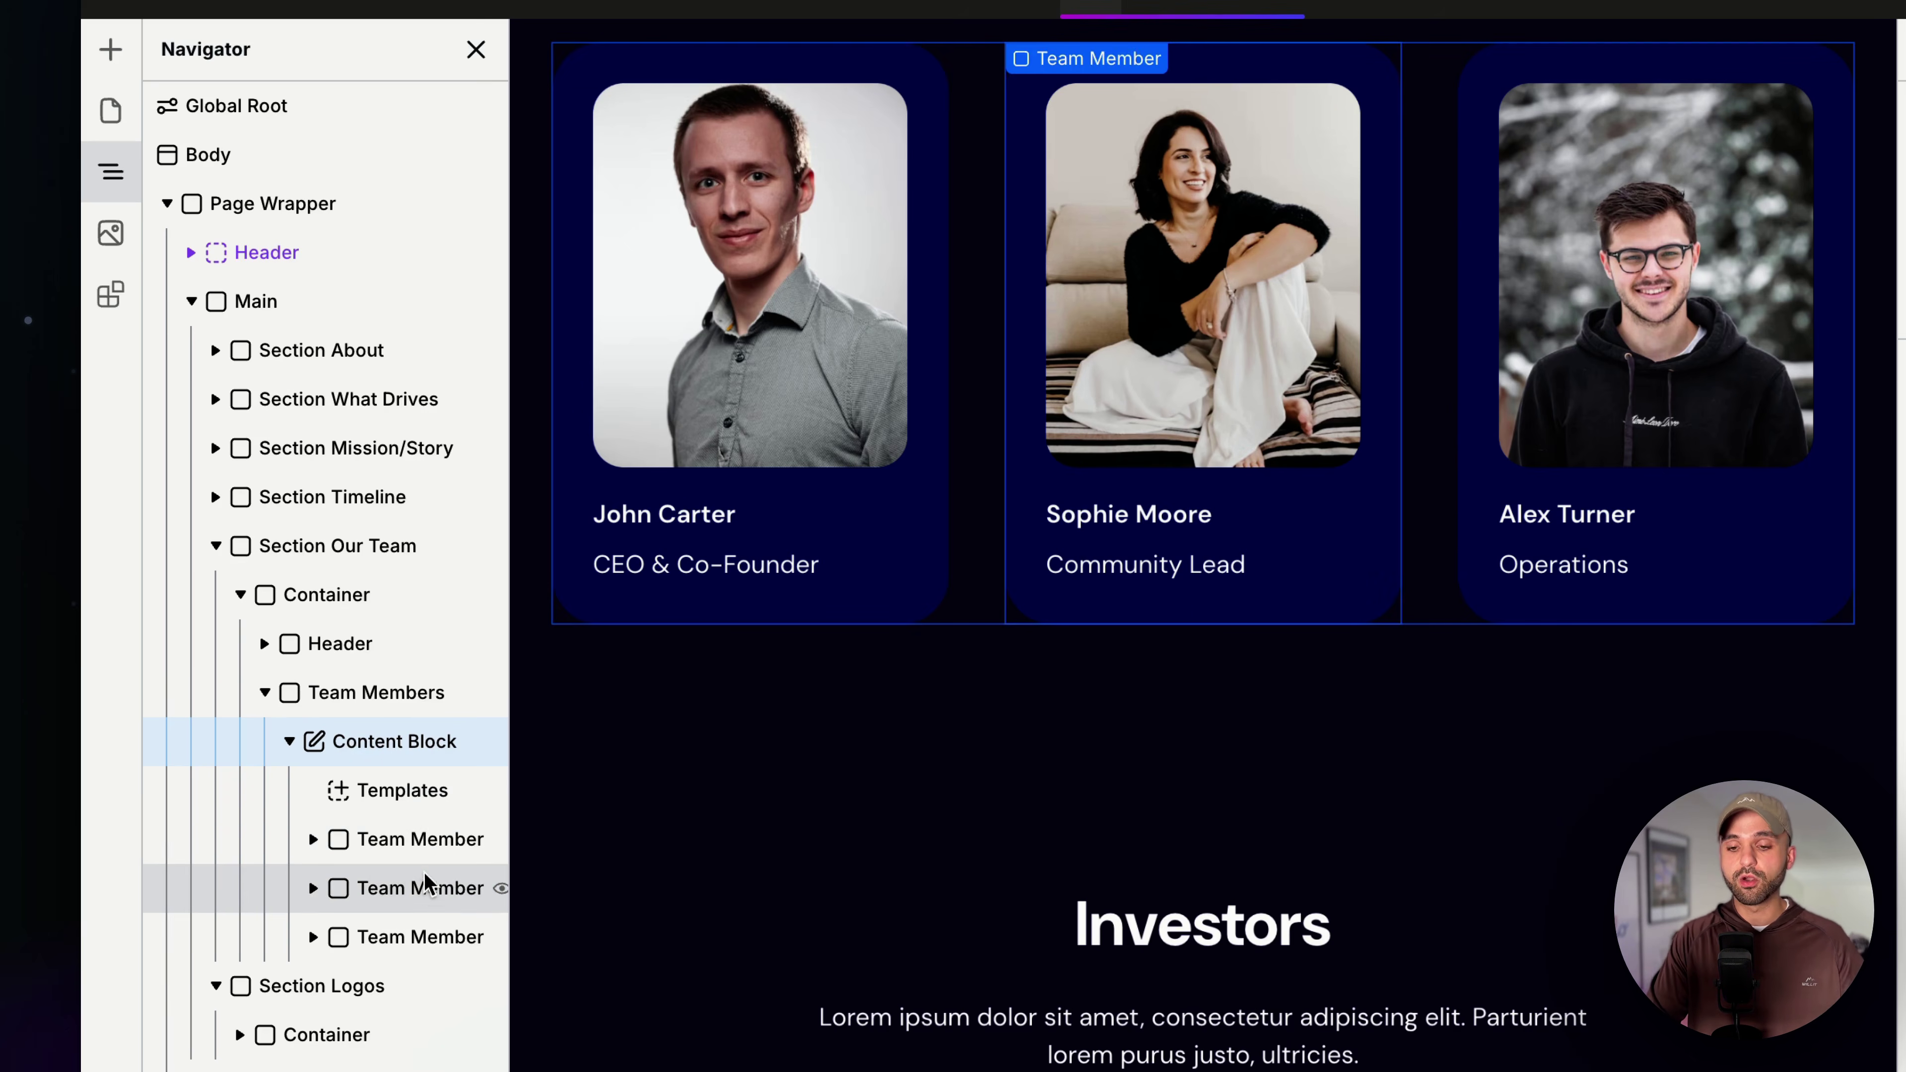
Step: Copy John Carter's card and paste it into the Content Block's Templates
left_click(381, 852)
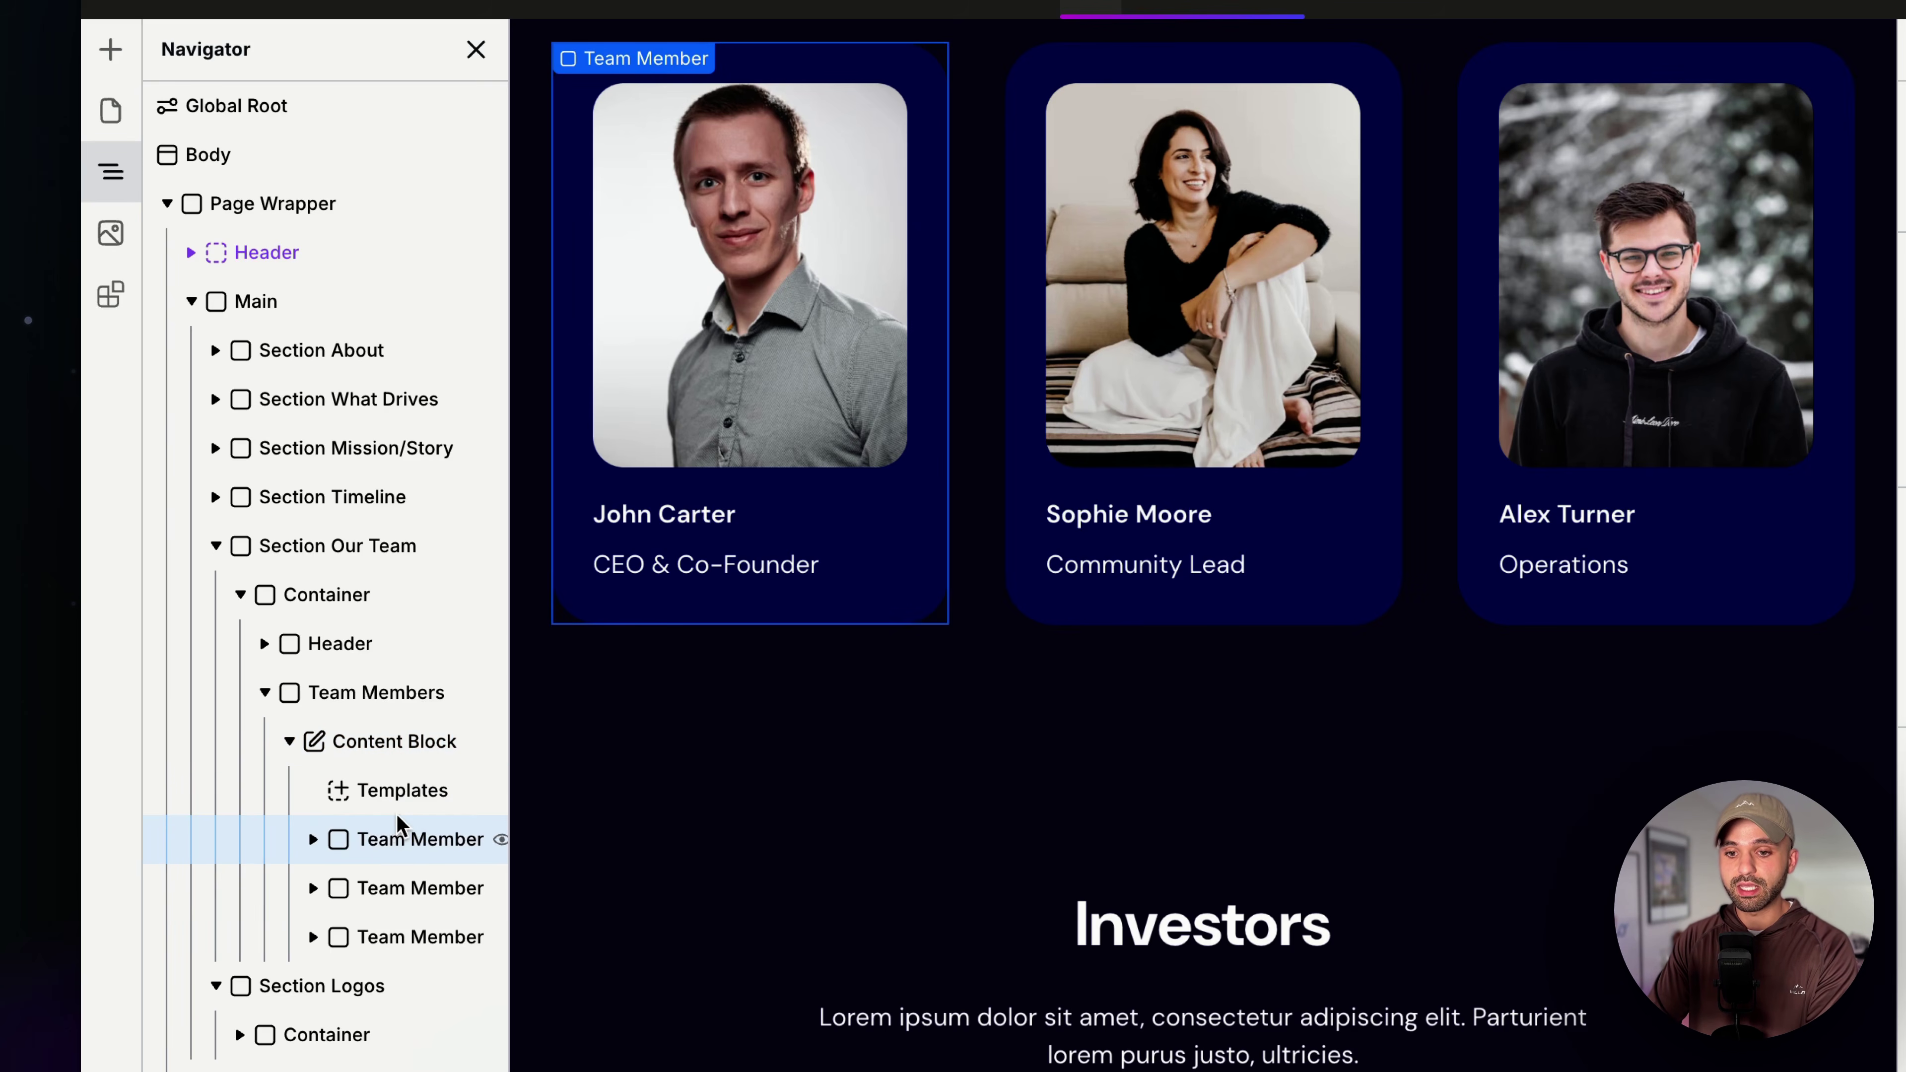
left_click(396, 797)
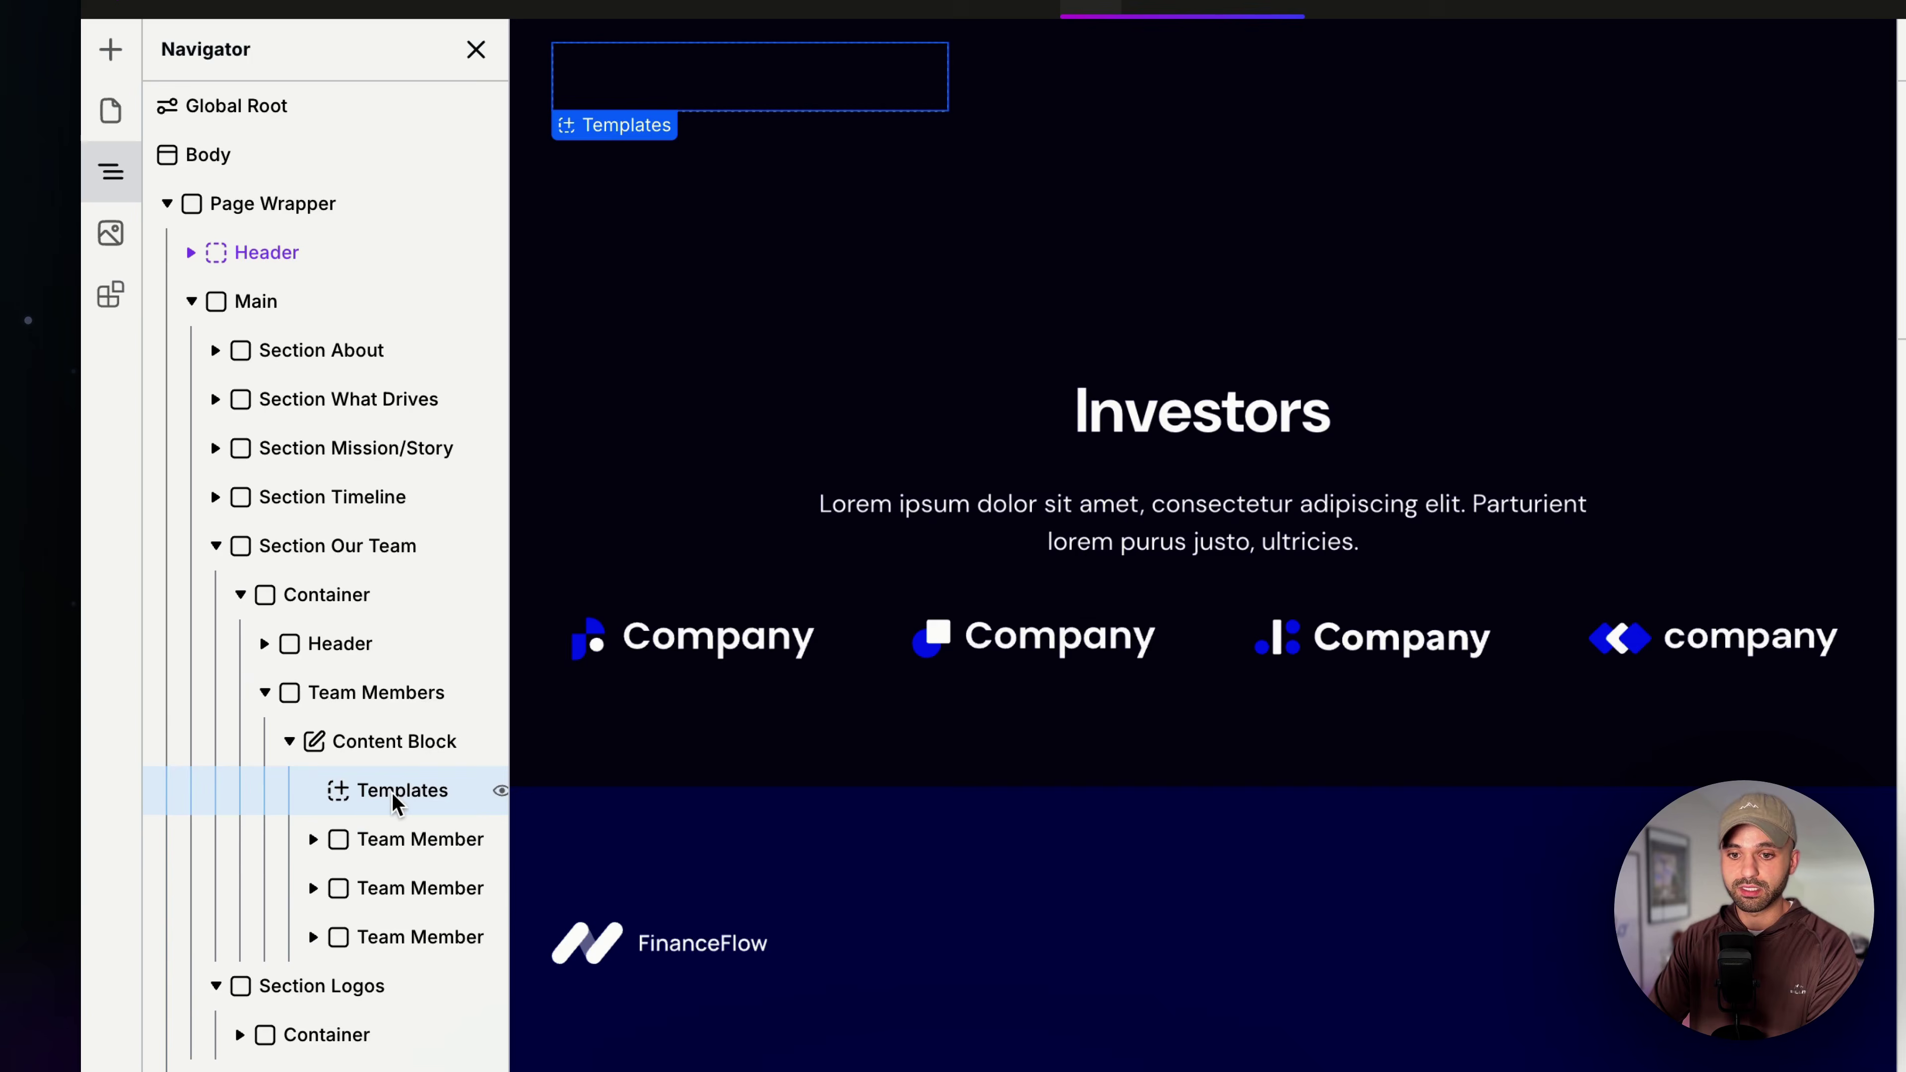
key("ctrl+v")
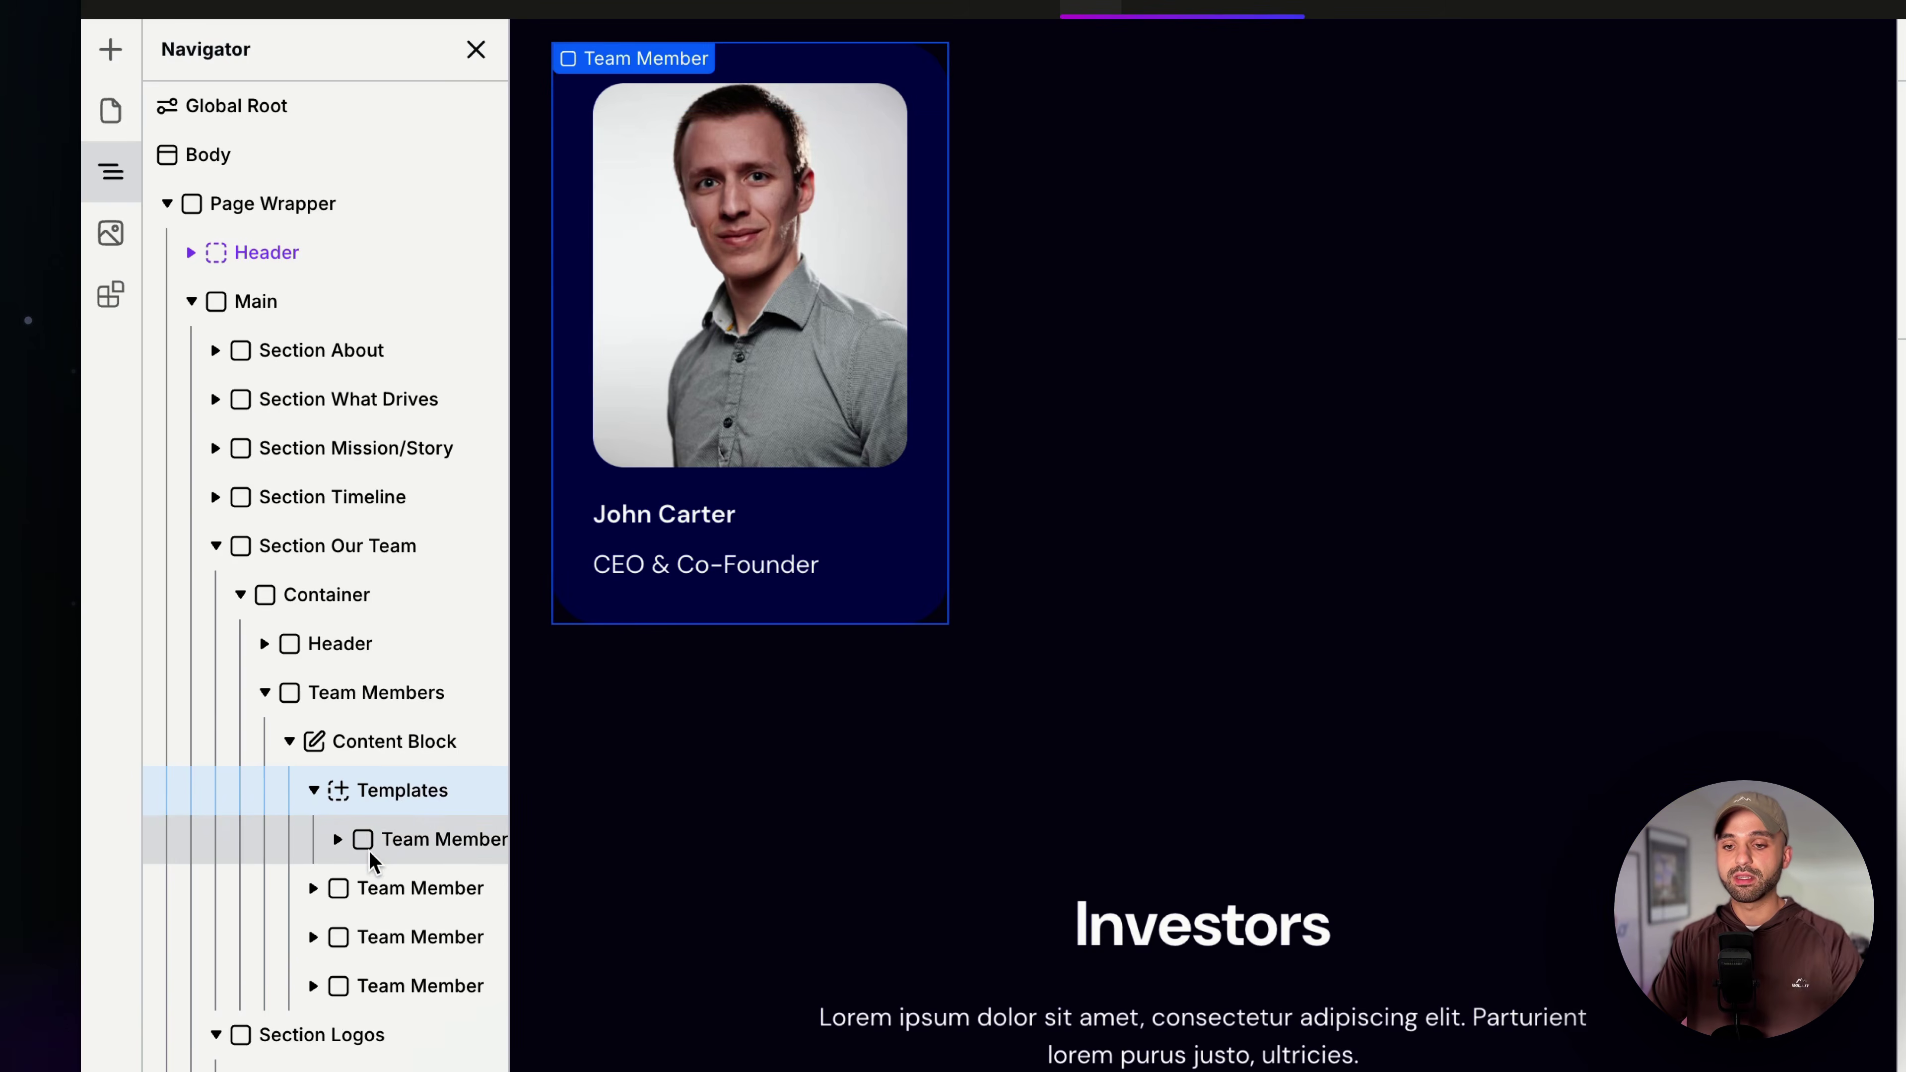
scroll(1026, 609, "up", 3)
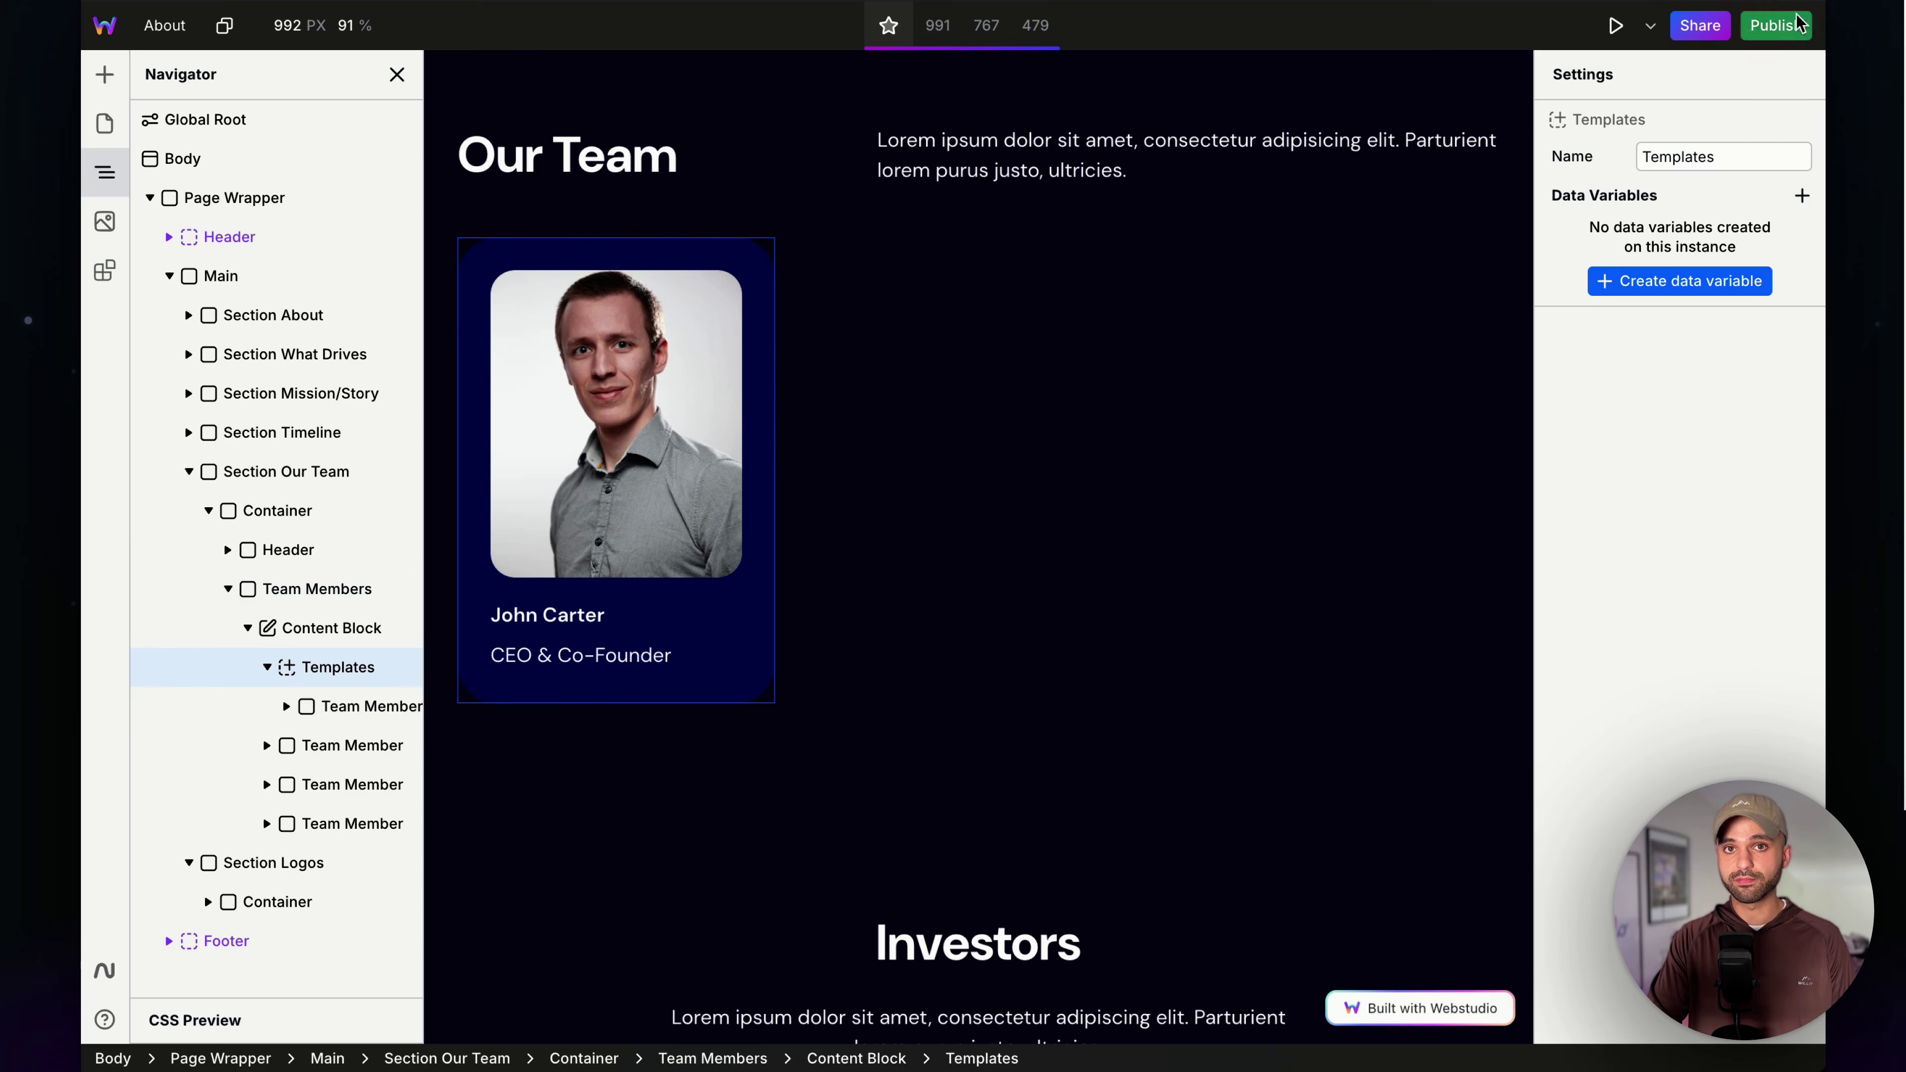
Step: Enter content mode and add a new Team Member card after Sophie Moore
key("super+shift+c")
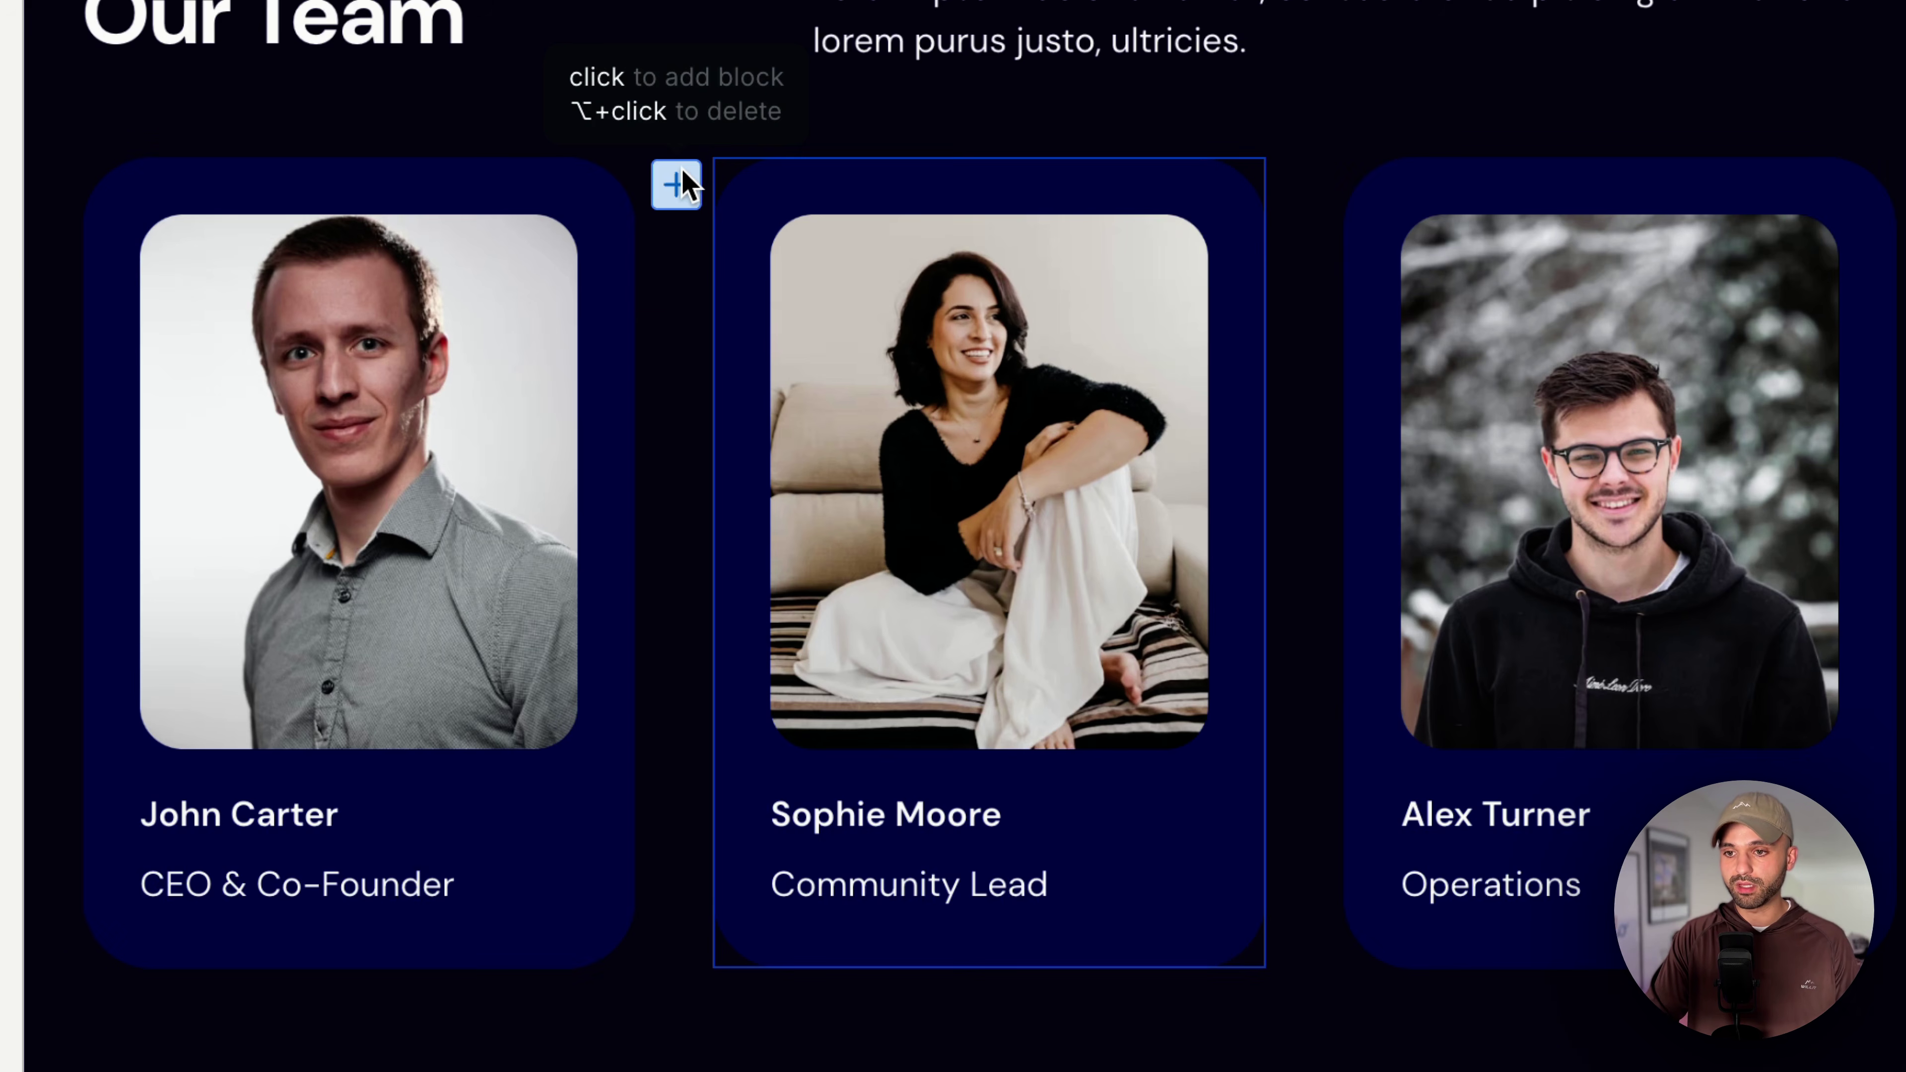
left_click(682, 170)
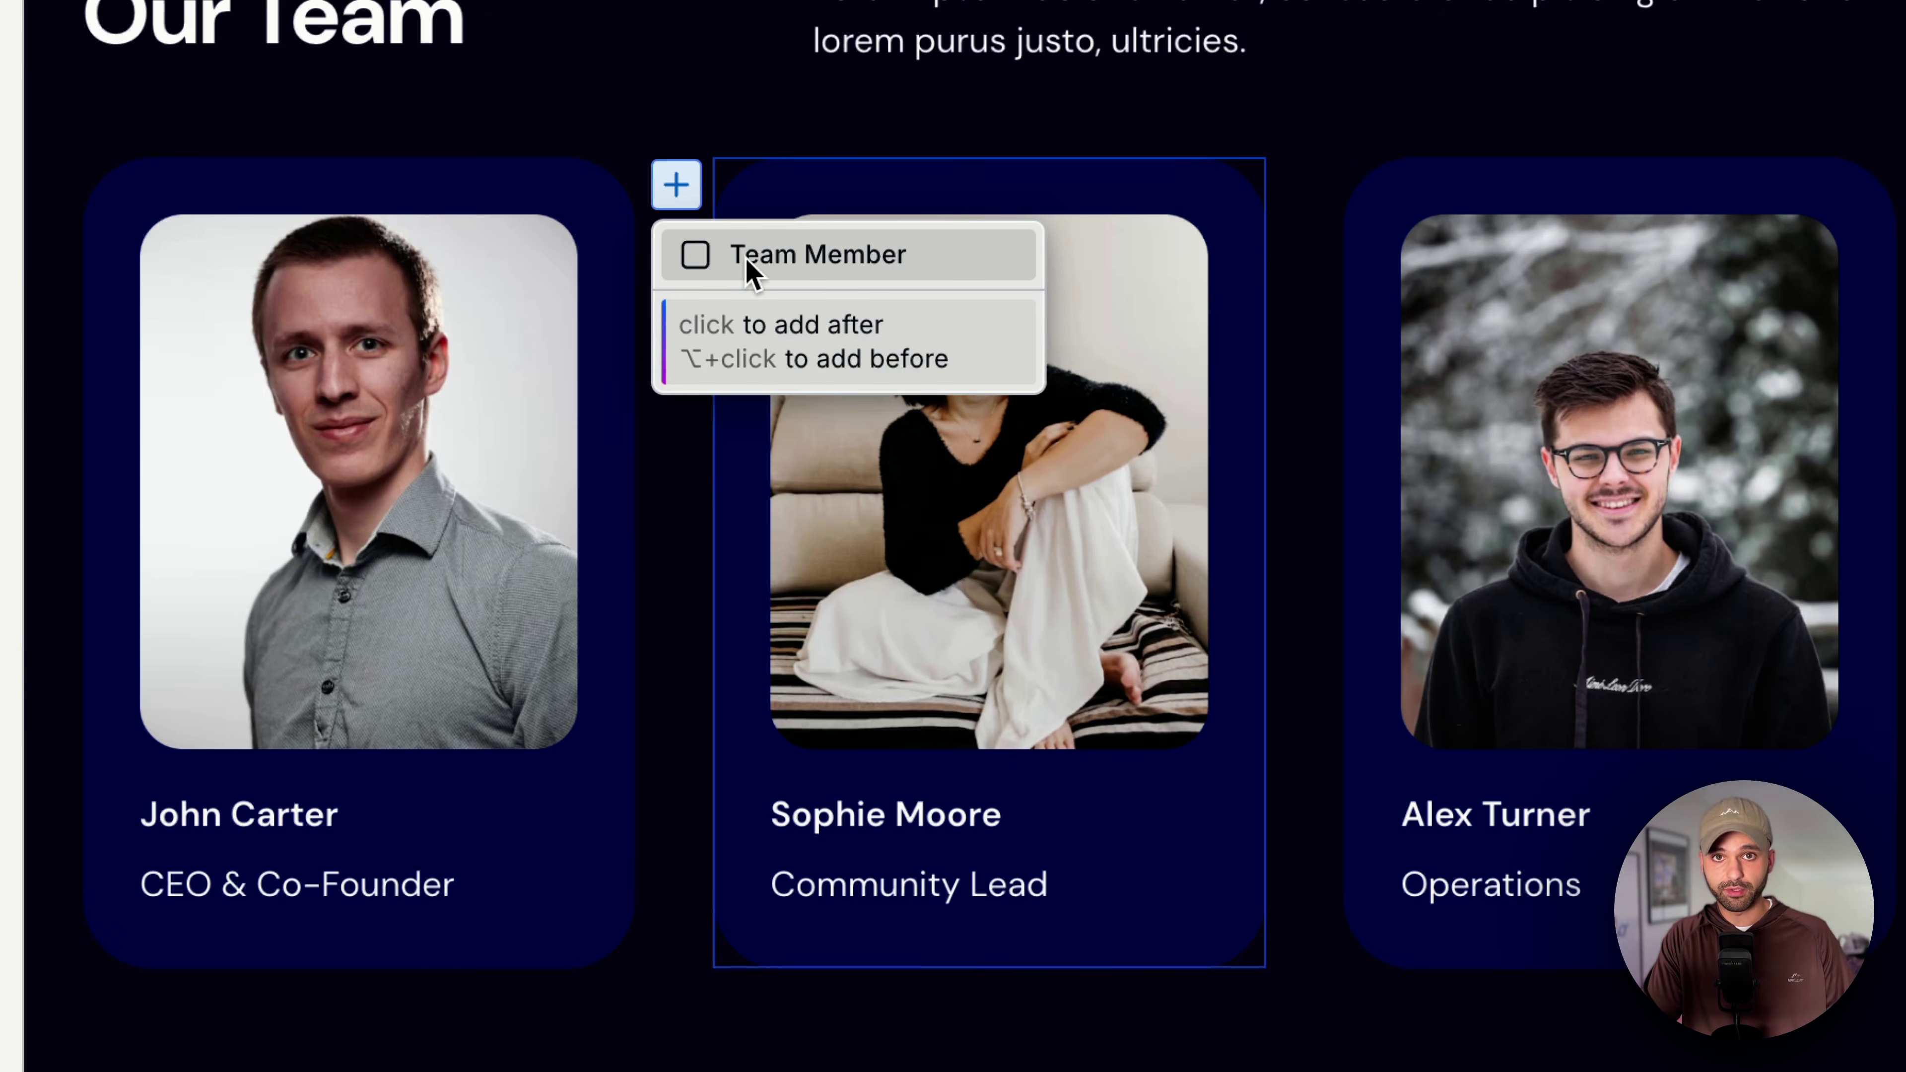
left_click(789, 262)
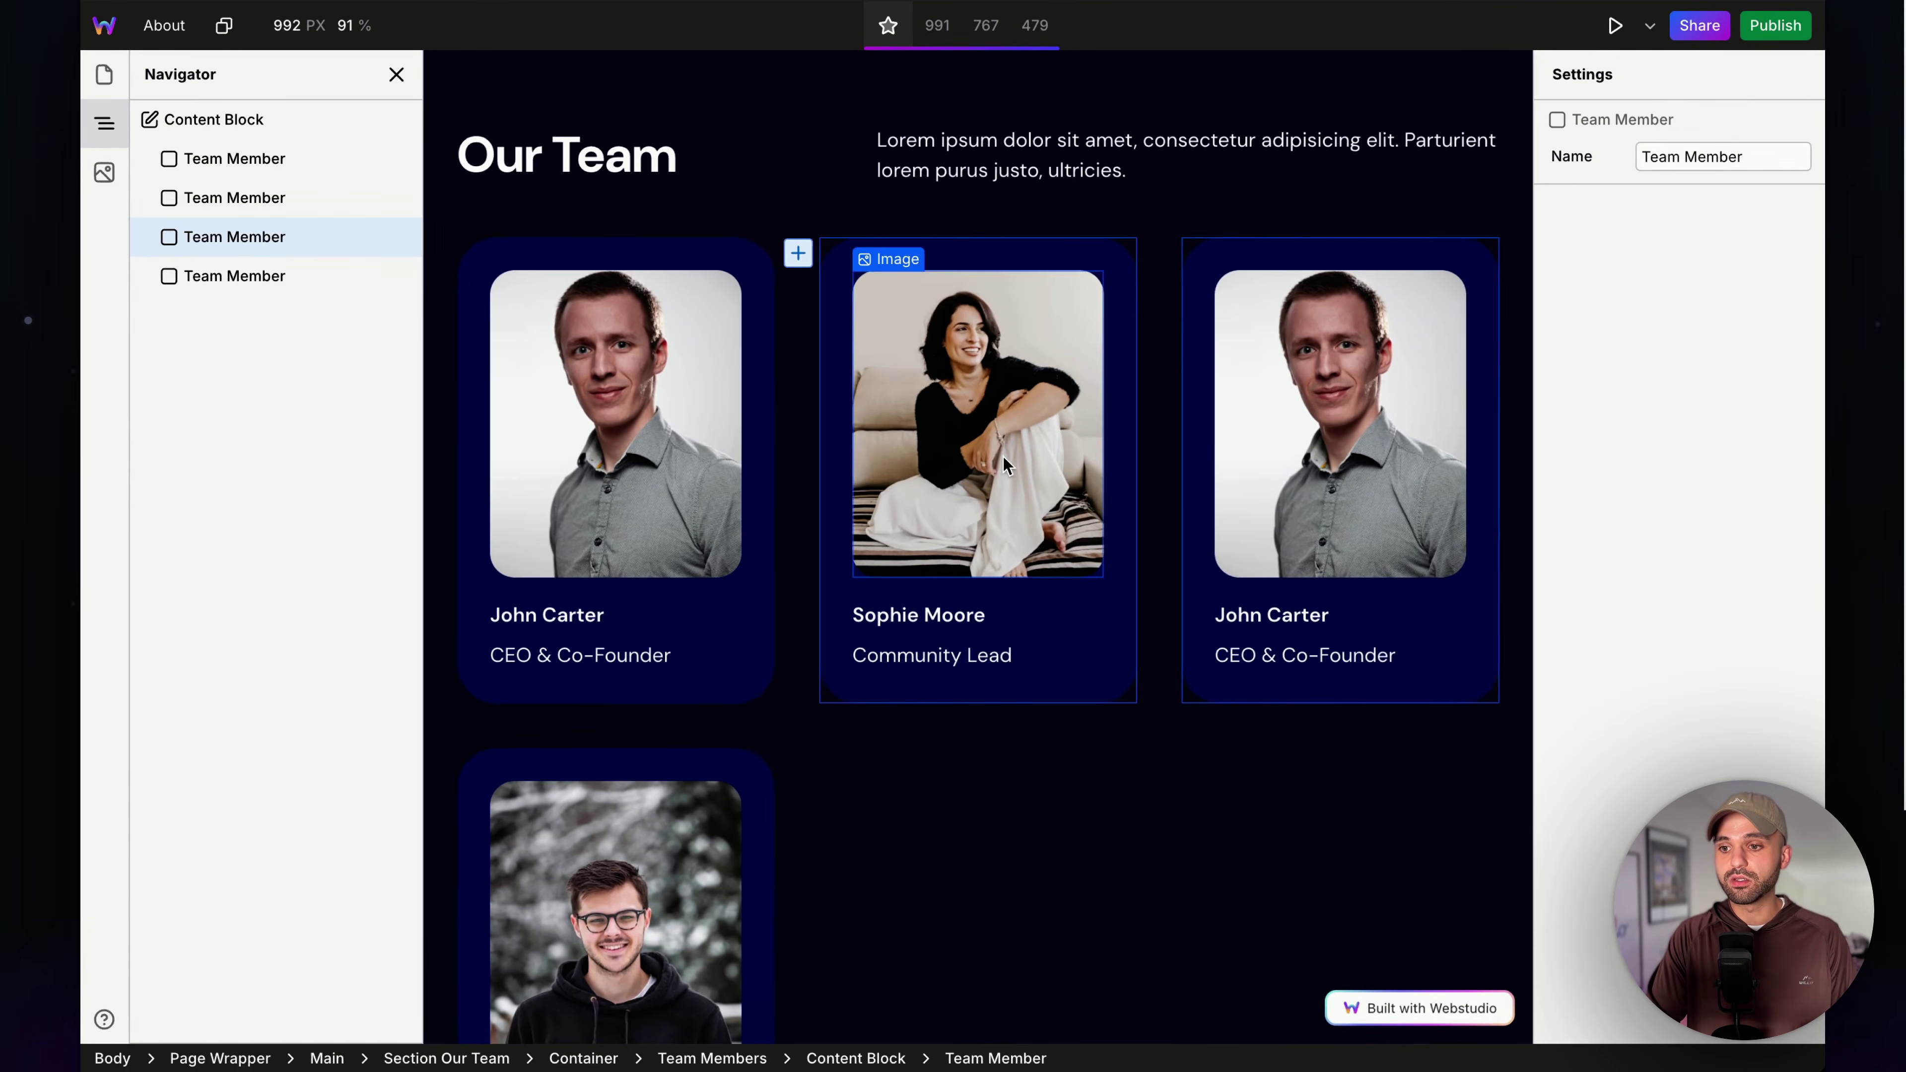
Step: Replace the new card's photo with Sophie's image from the image library
left_click(1278, 442)
left_click(1663, 304)
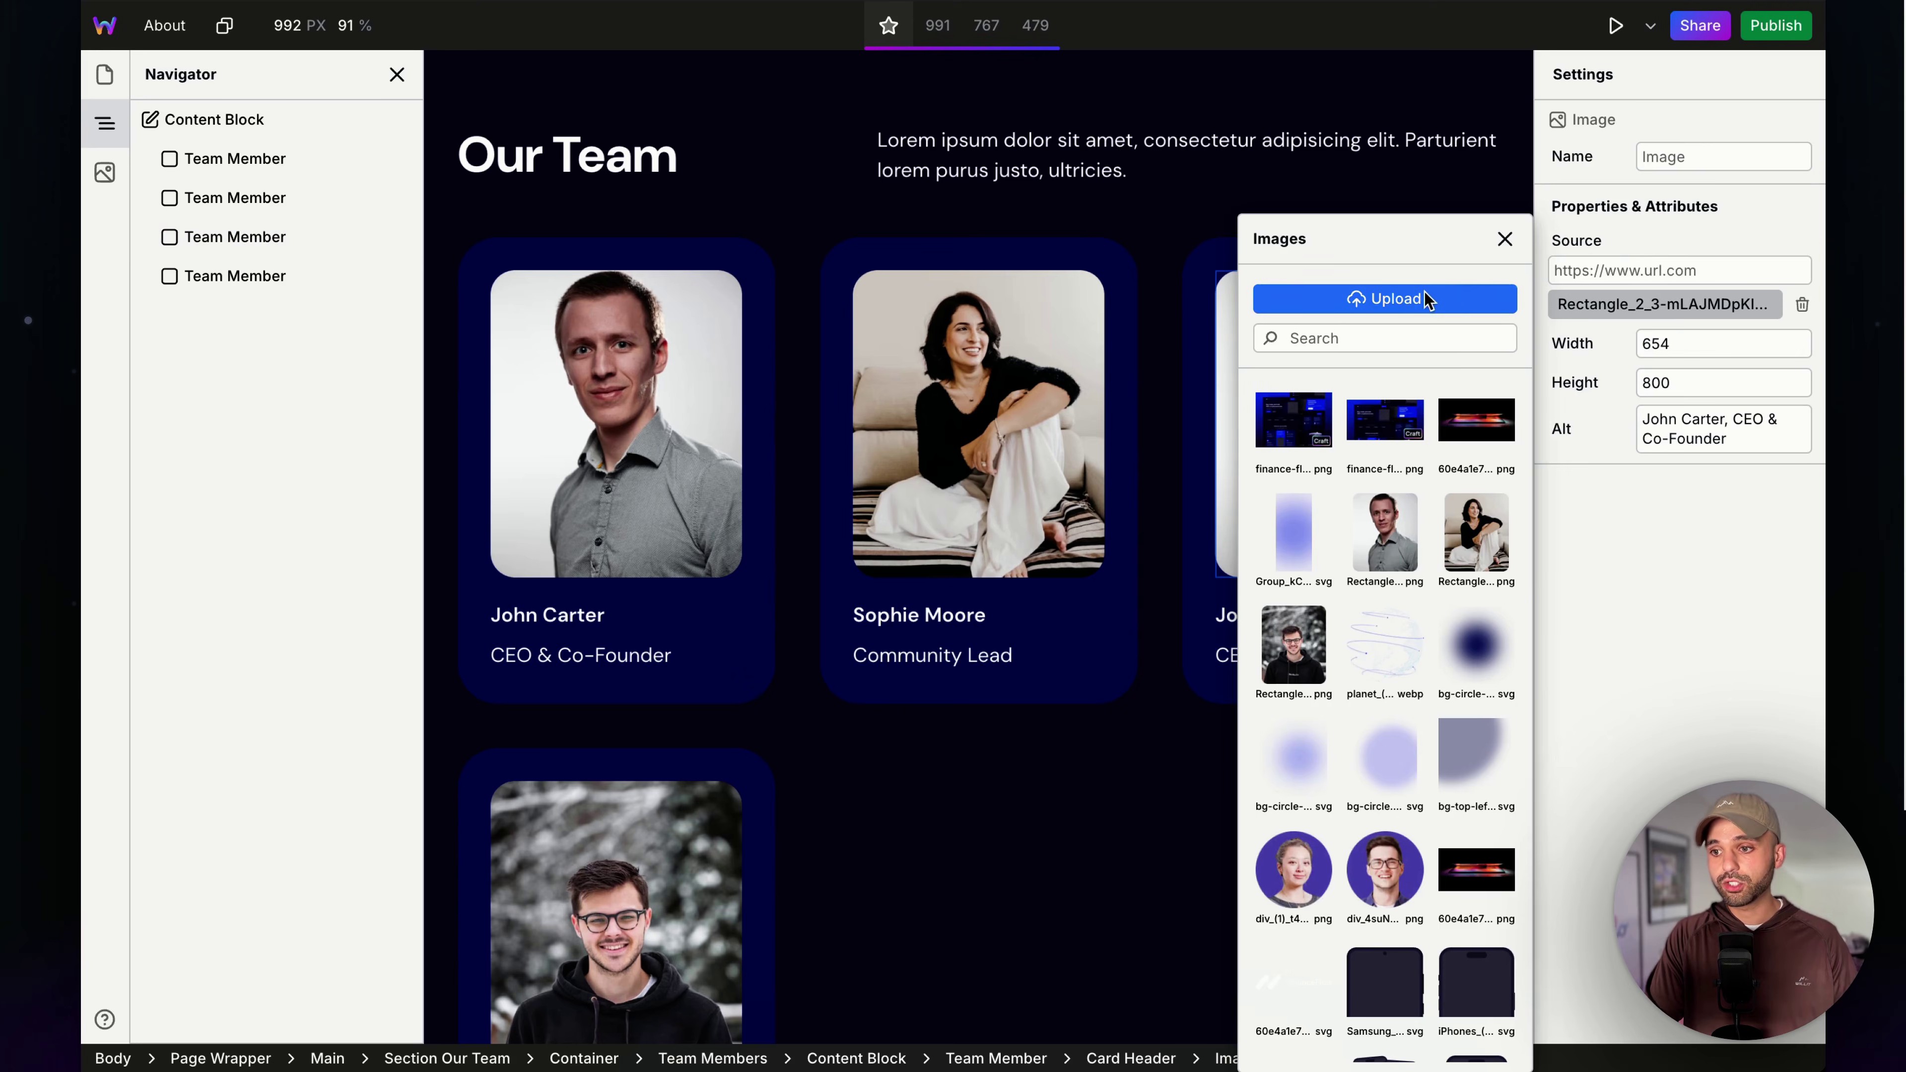
left_click(1470, 534)
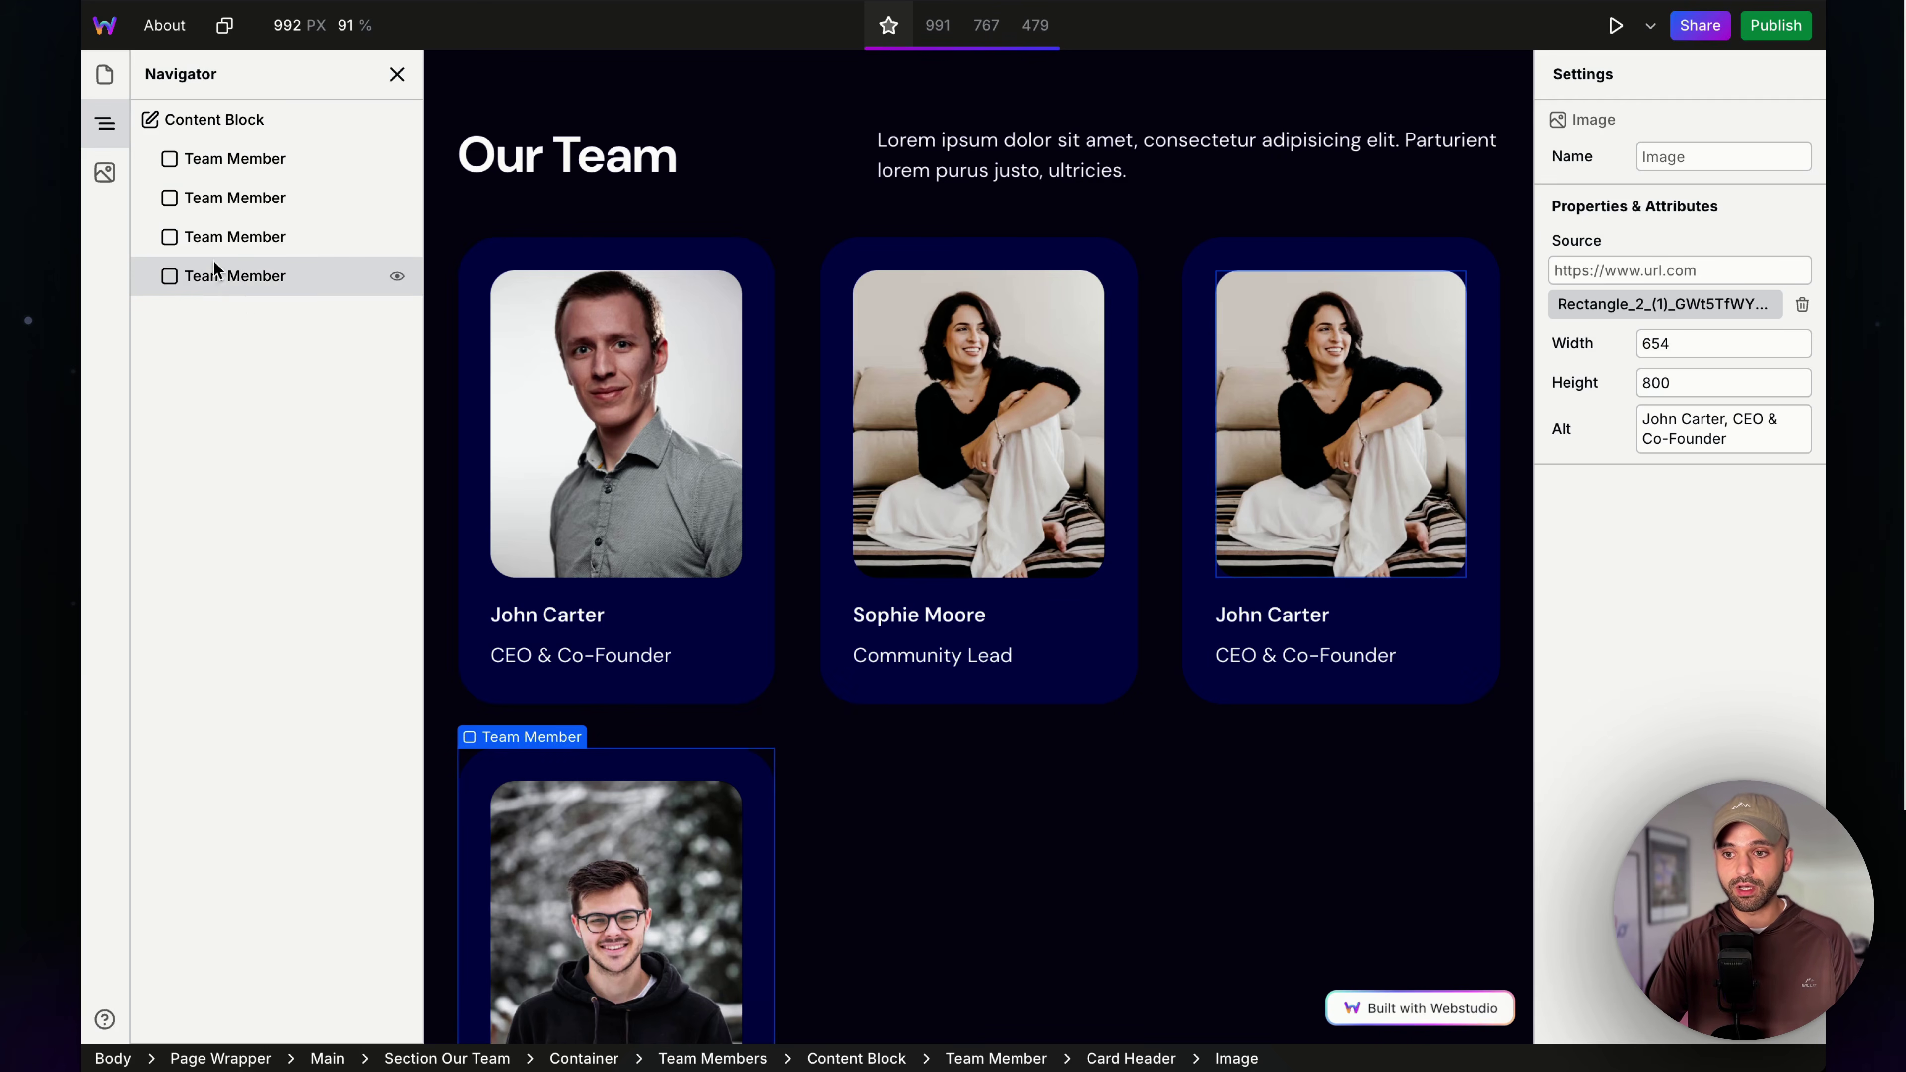
Step: Delete the extra Team Member card and Sophie Moore's card, keeping John Carter and Alex Turner
left_click(220, 236)
key("Delete")
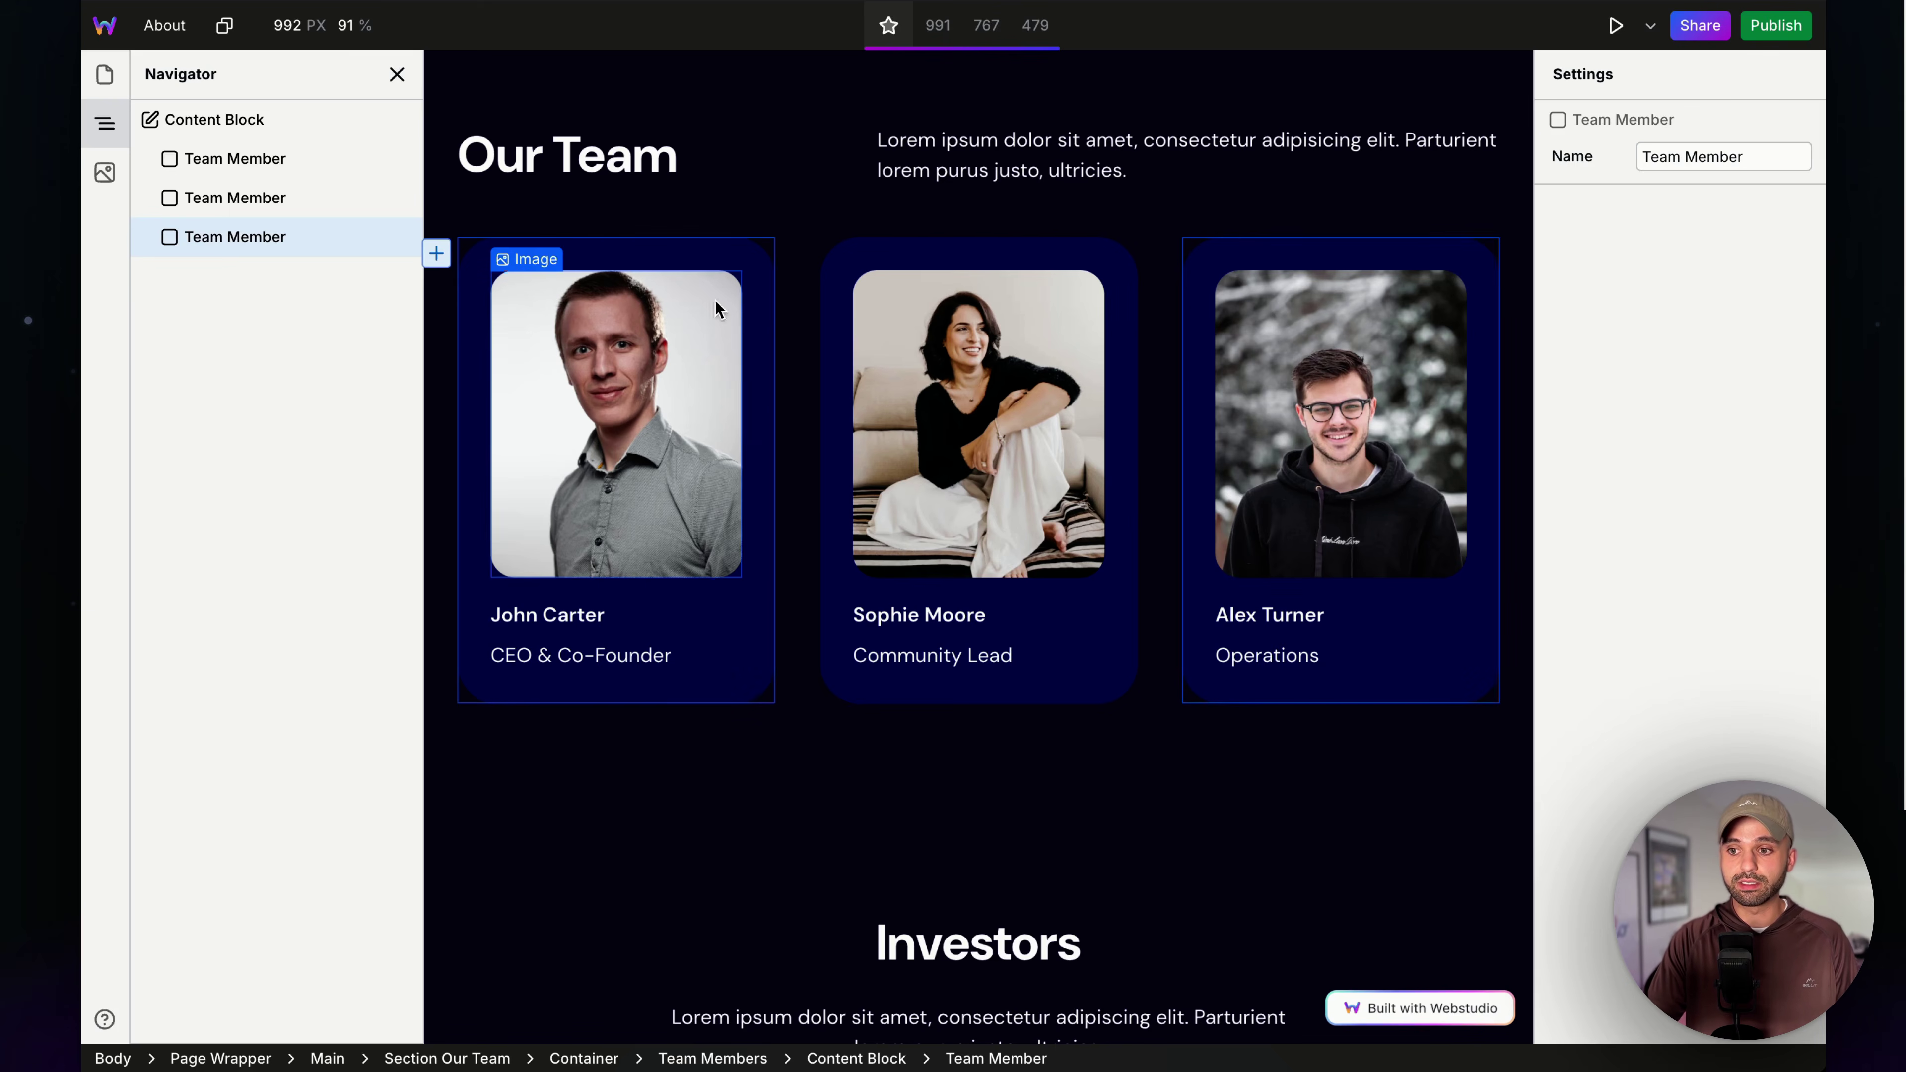
left_click(833, 272)
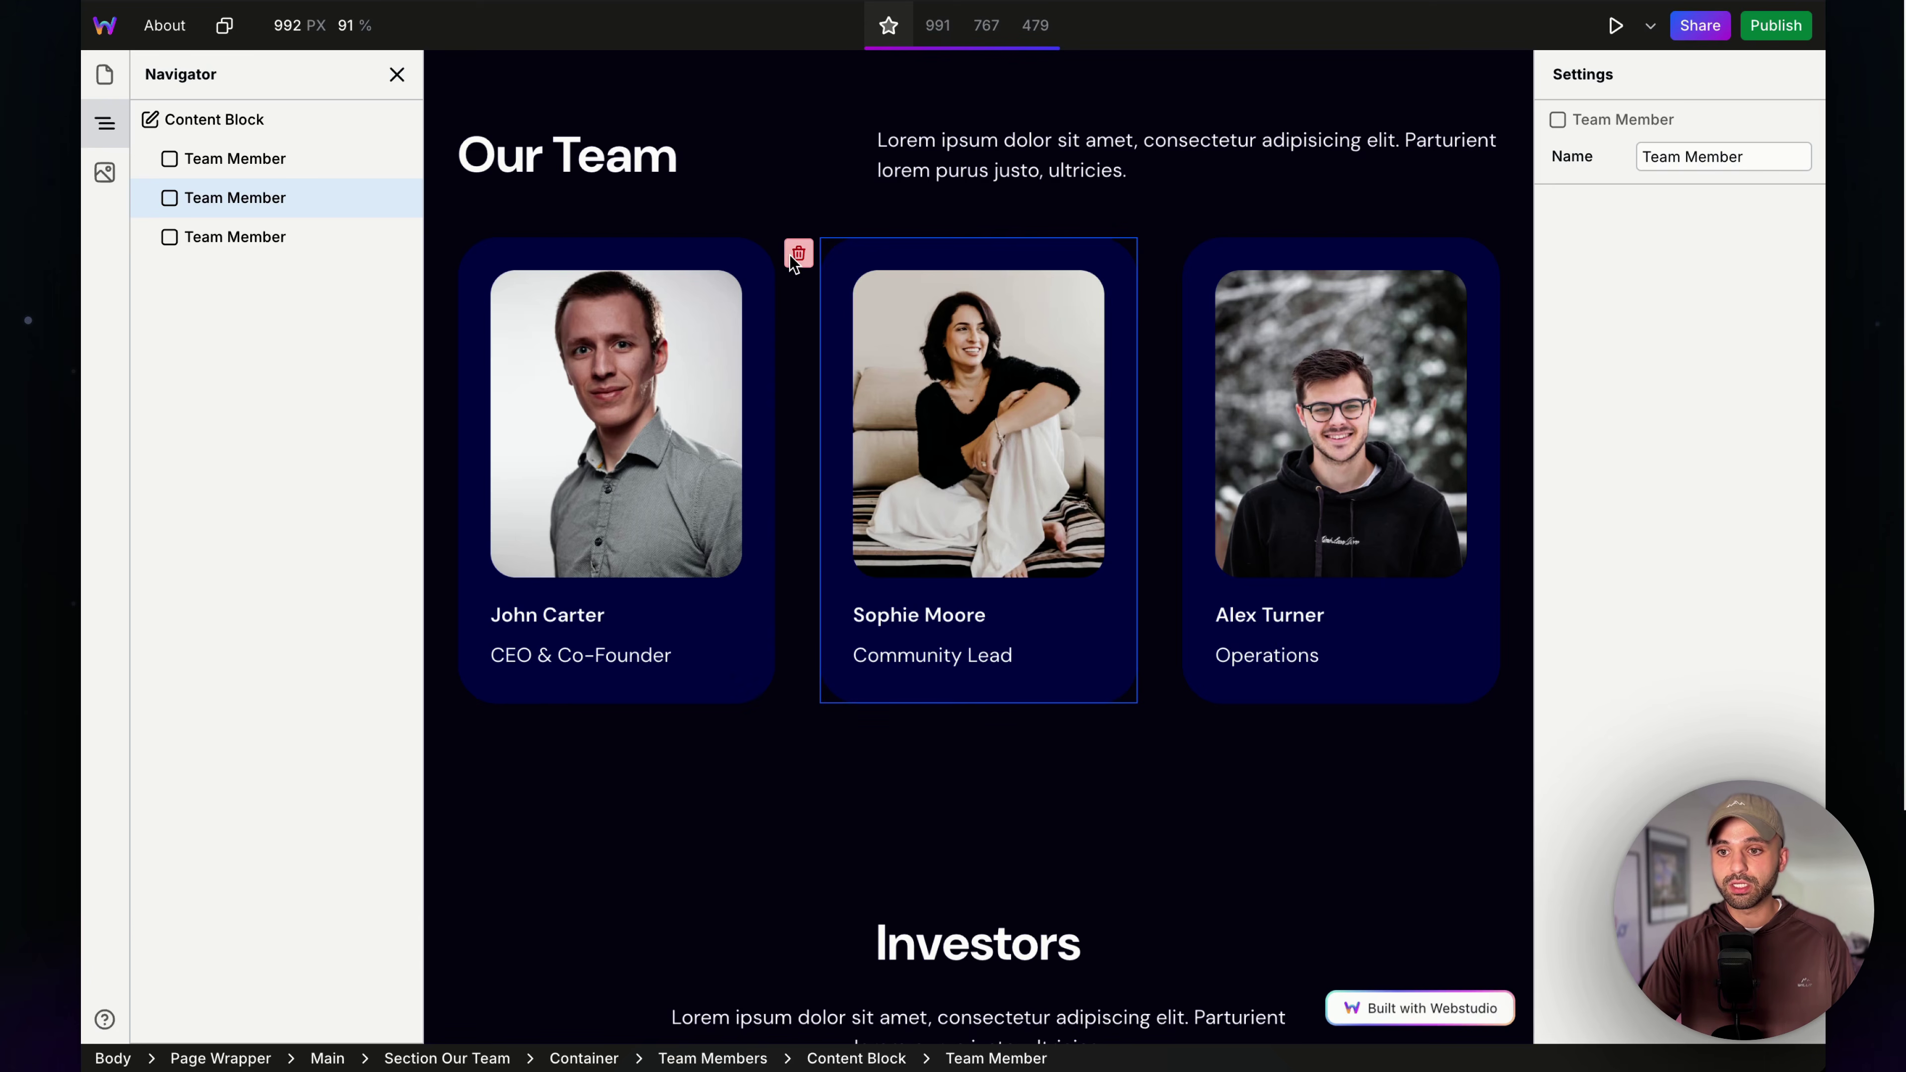
left_click(794, 255, "alt")
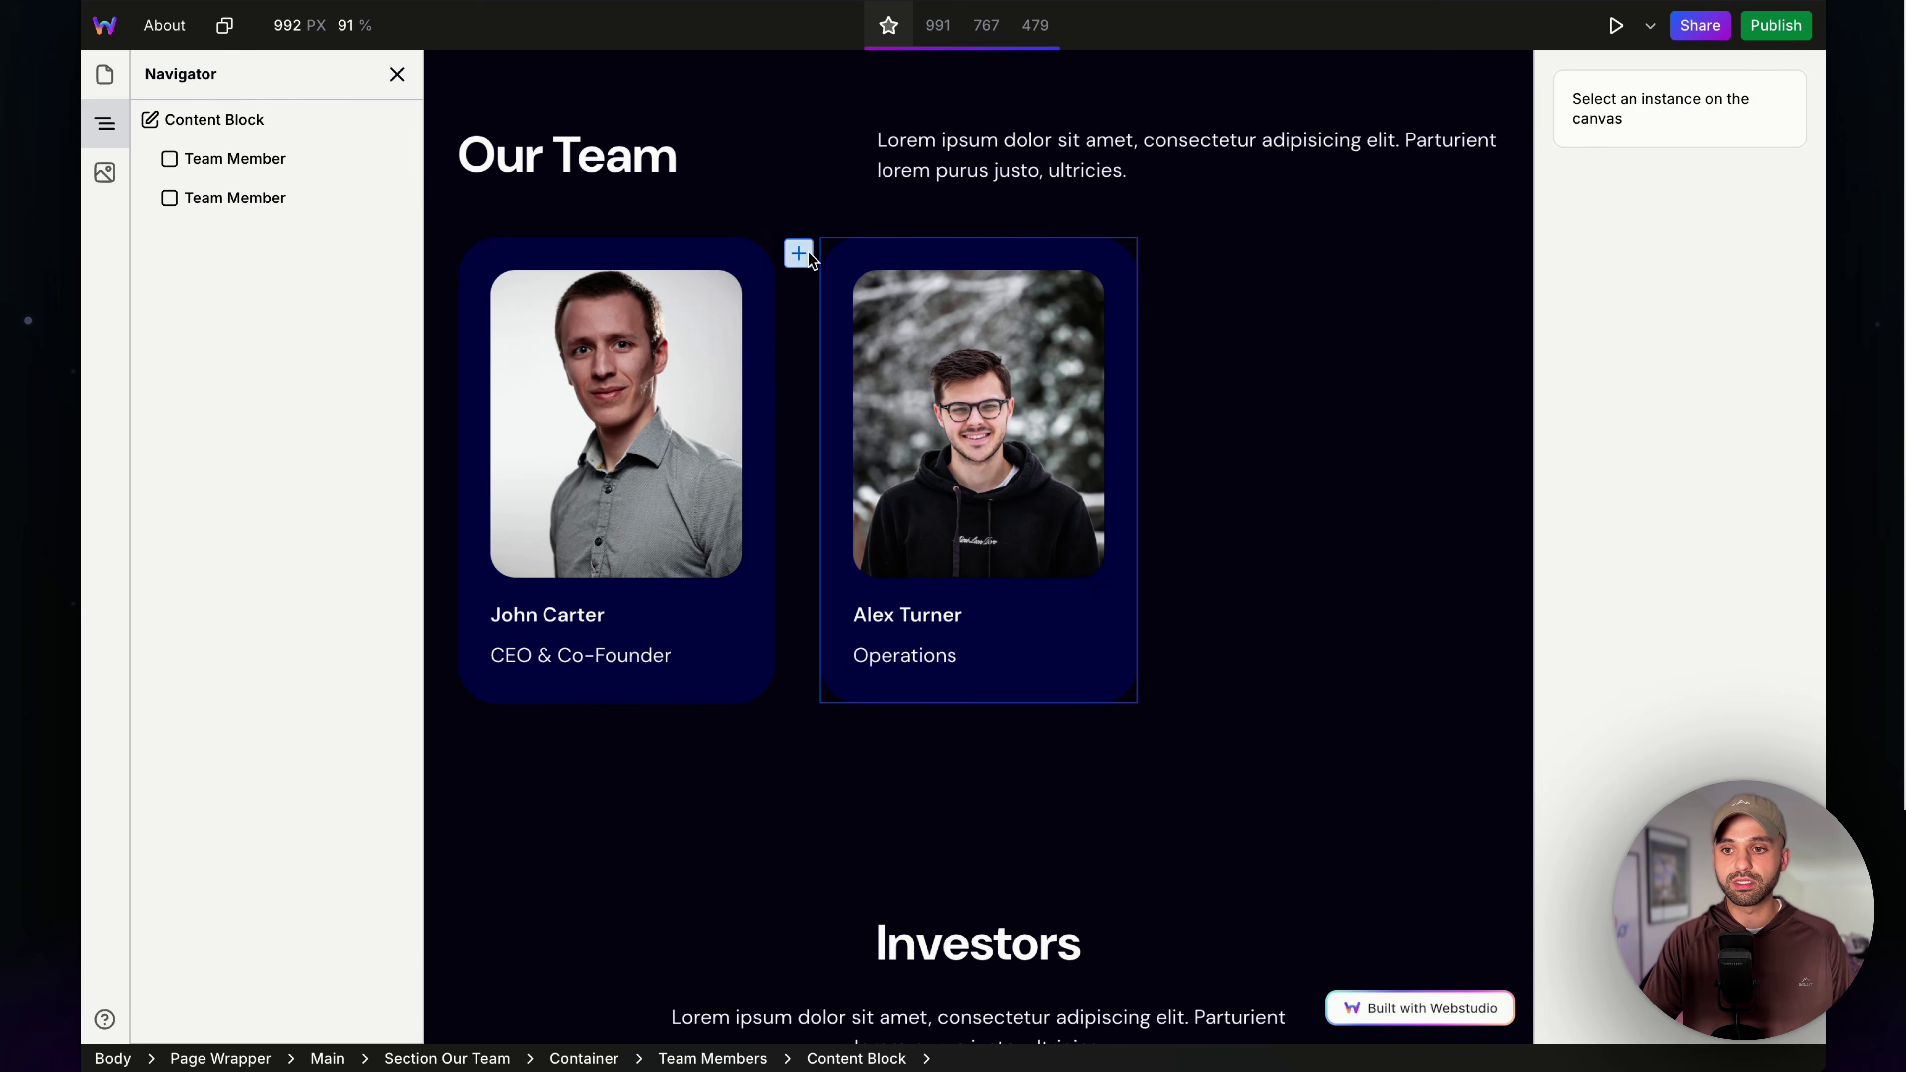
mouse_move(799, 253)
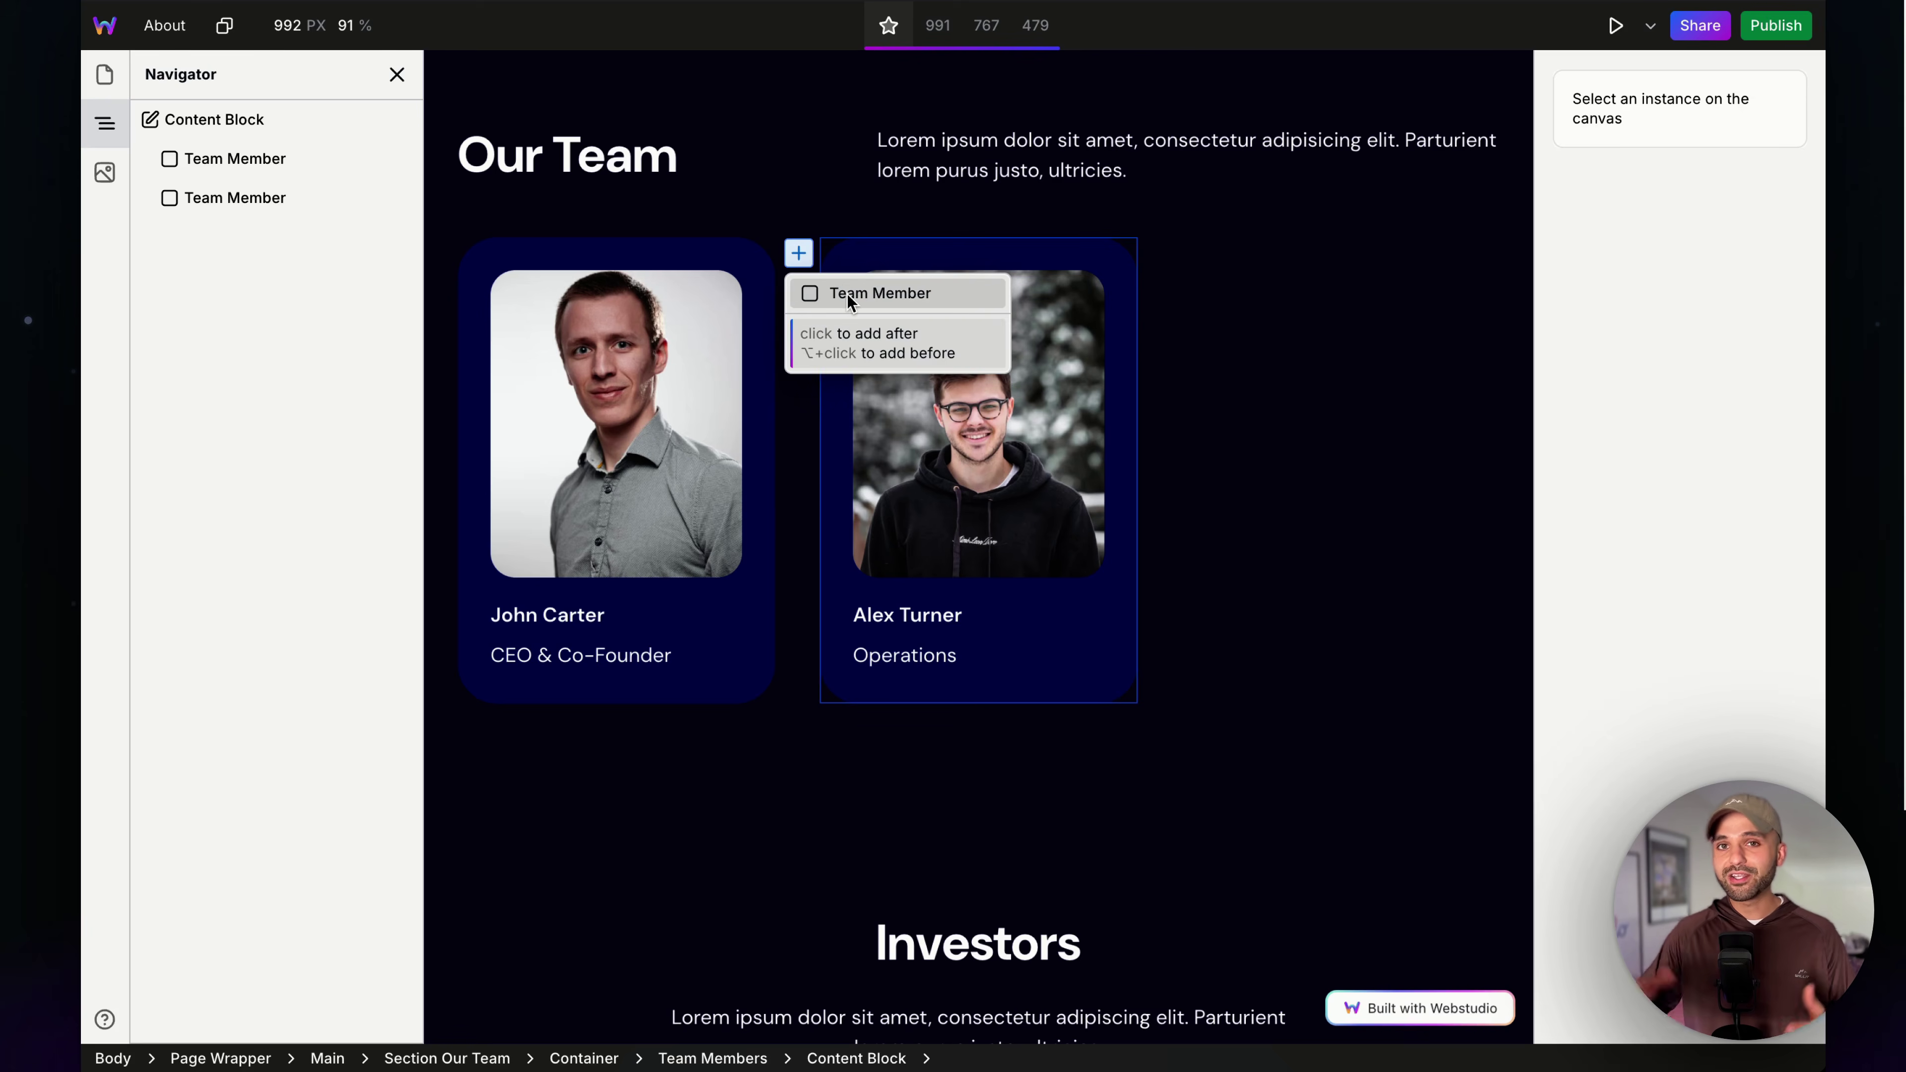